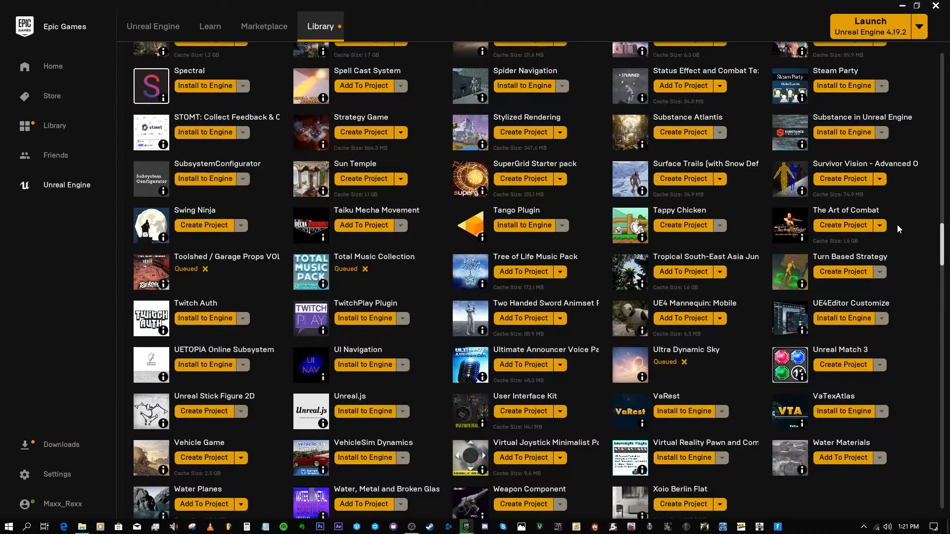
Step: Browse the owned Unreal Engine assets in the launcher library, and minimize the launcher window
{"action": "scroll", "coordinate": [942, 254], "scroll_direction": "up", "scroll_amount": 1}
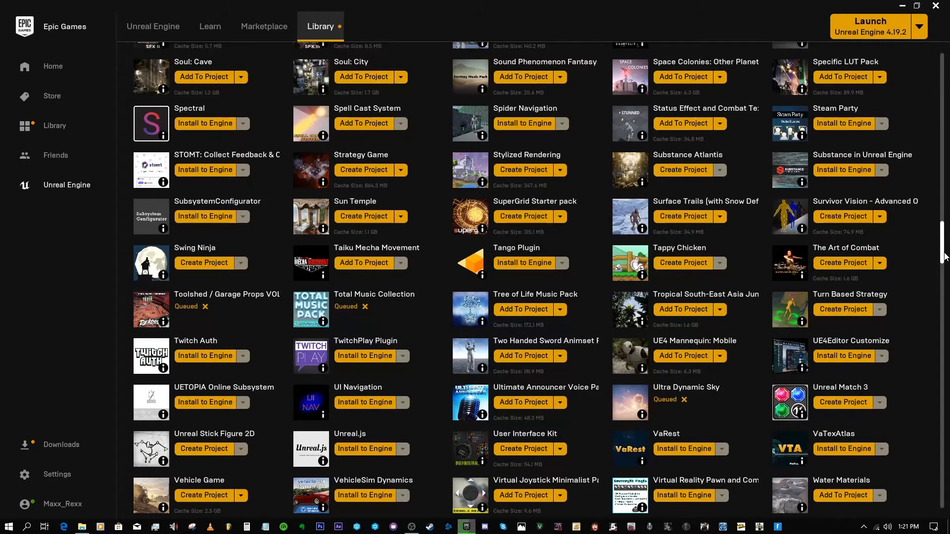
{"action": "left_click_drag", "start_coordinate": [942, 257], "coordinate": [941, 117]}
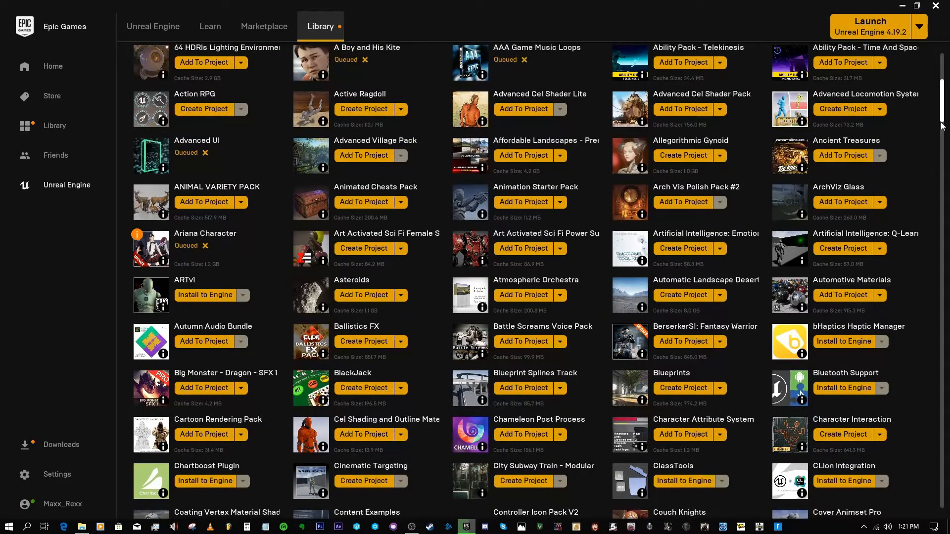
{"action": "left_click_drag", "start_coordinate": [941, 118], "coordinate": [941, 150]}
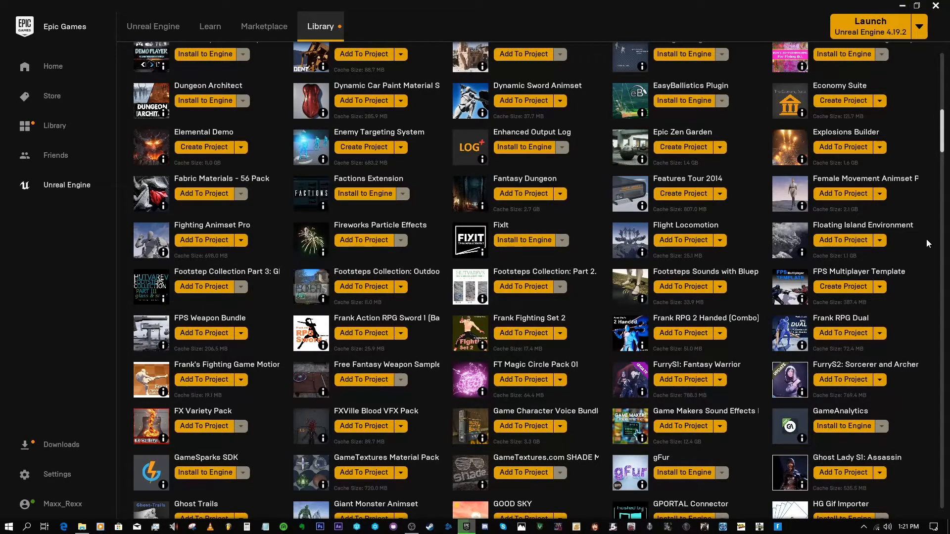
{"action": "left_click", "coordinate": [917, 6]}
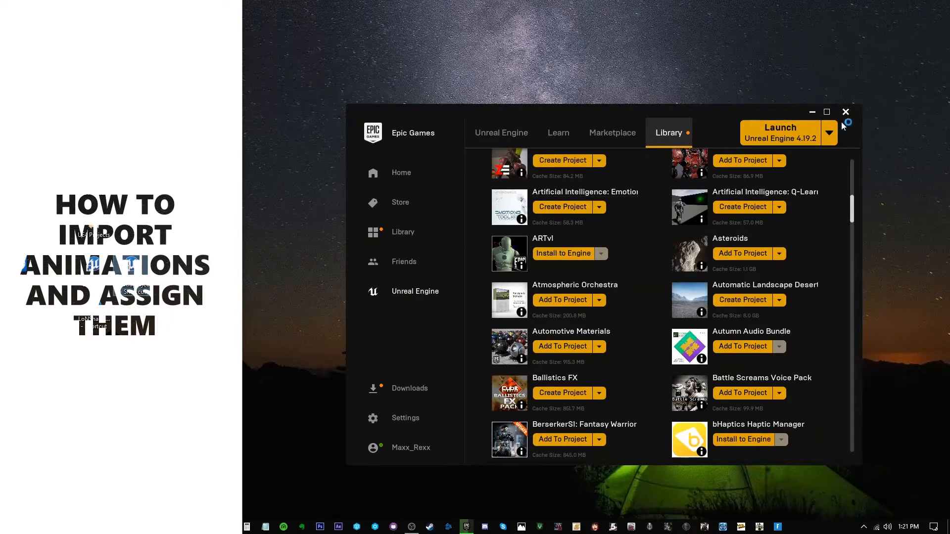
{"action": "left_click", "coordinate": [811, 113]}
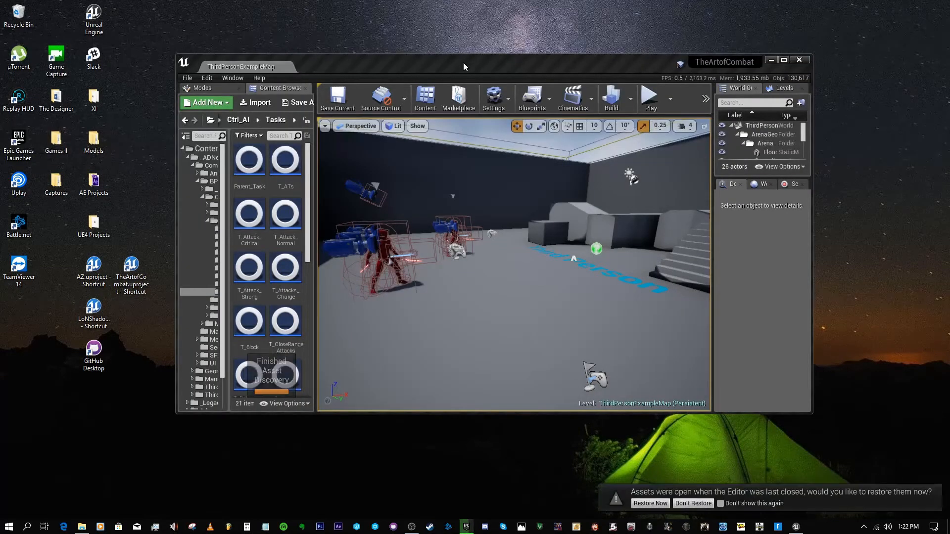
Step: Restore the previously open assets and dock the T_LookAtEC and BB_Manne editors into the main editor window
{"action": "left_click", "coordinate": [651, 503]}
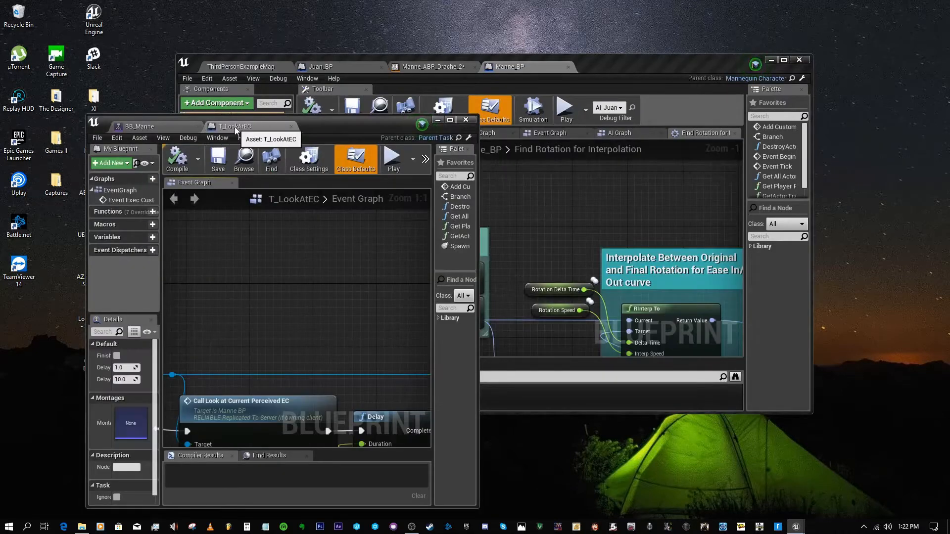
{"action": "left_click_drag", "start_coordinate": [235, 127], "coordinate": [606, 66]}
{"action": "left_click_drag", "start_coordinate": [165, 124], "coordinate": [560, 63]}
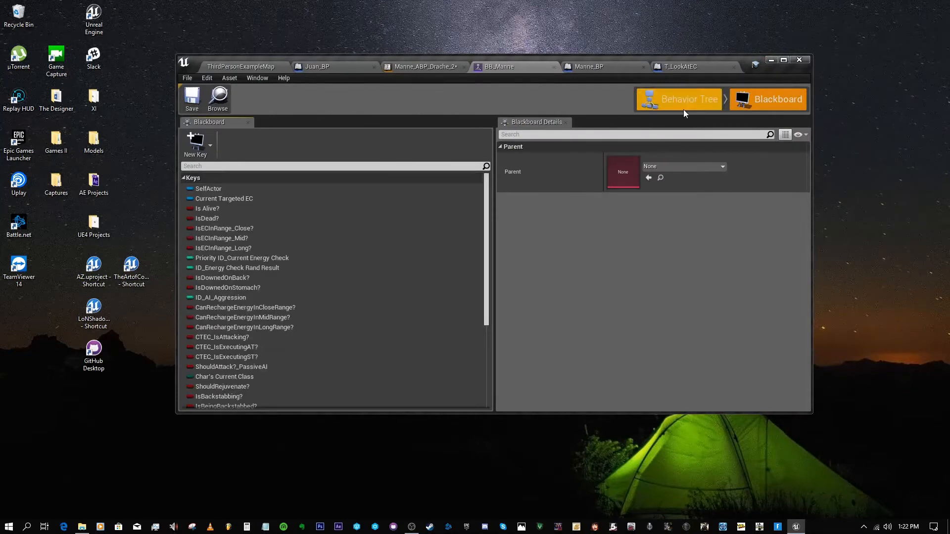
Step: Switch BB_Manne to its behavior tree view and bring up ThirdPersonExampleMap in a maximized editor window
{"action": "left_click", "coordinate": [677, 106]}
{"action": "left_click", "coordinate": [232, 67]}
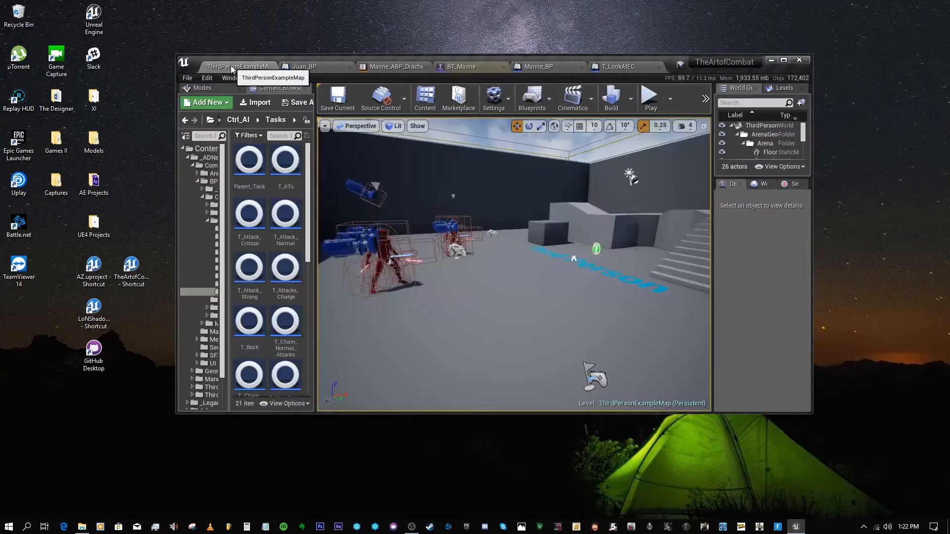
{"action": "double_click", "coordinate": [684, 66]}
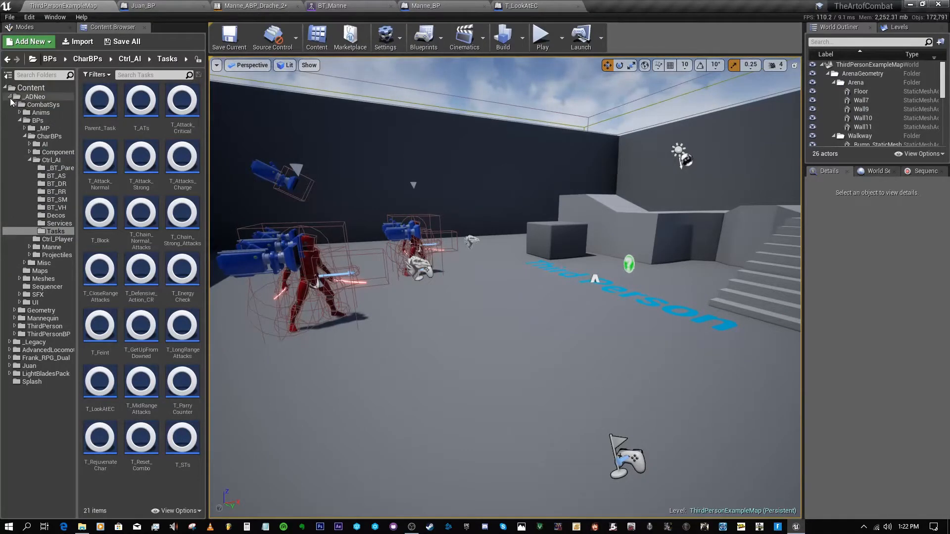
Step: Collapse the _ADNeo folder and open the Skeletal_Meshes folder inside Frank_RPG_Dual
{"action": "left_click", "coordinate": [10, 97]}
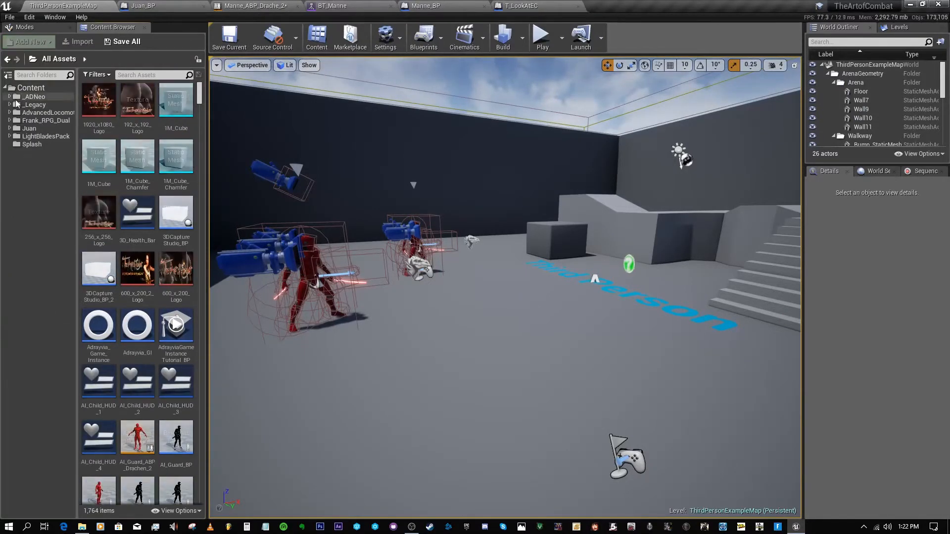
{"action": "left_click", "coordinate": [44, 121]}
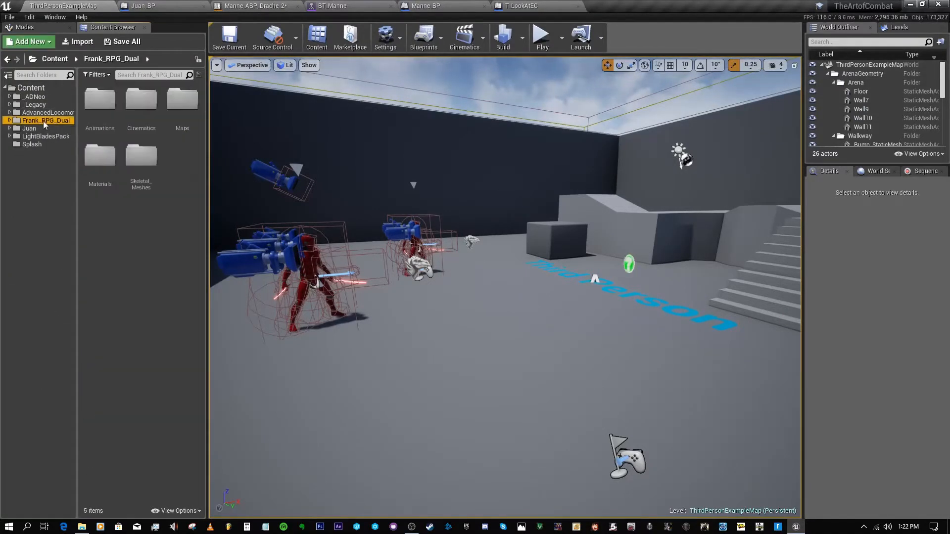
{"action": "double_click", "coordinate": [16, 123]}
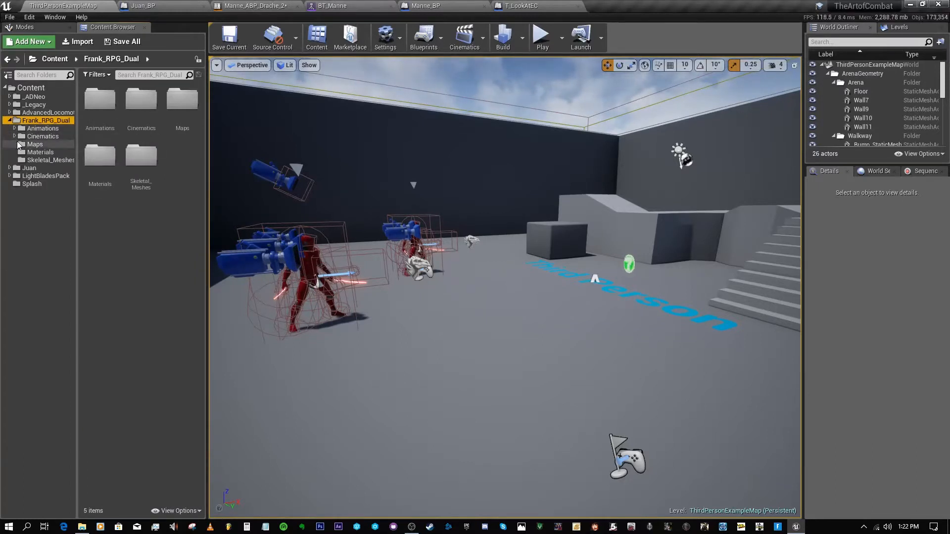
{"action": "left_click", "coordinate": [43, 161]}
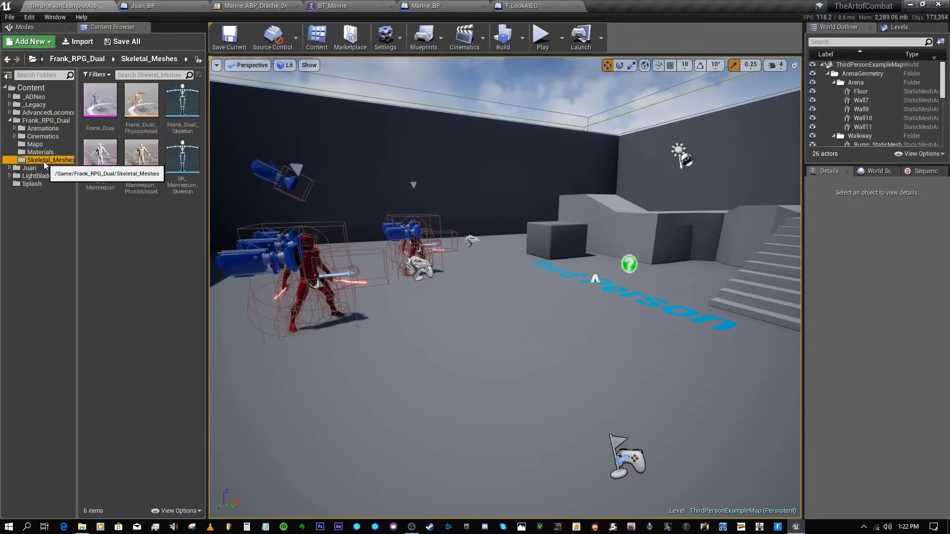
Step: Inspect the SK_Mannequin skeletal mesh from Frank_RPG_Dual in the mesh editor, and return to the level editor
{"action": "left_click", "coordinate": [98, 155]}
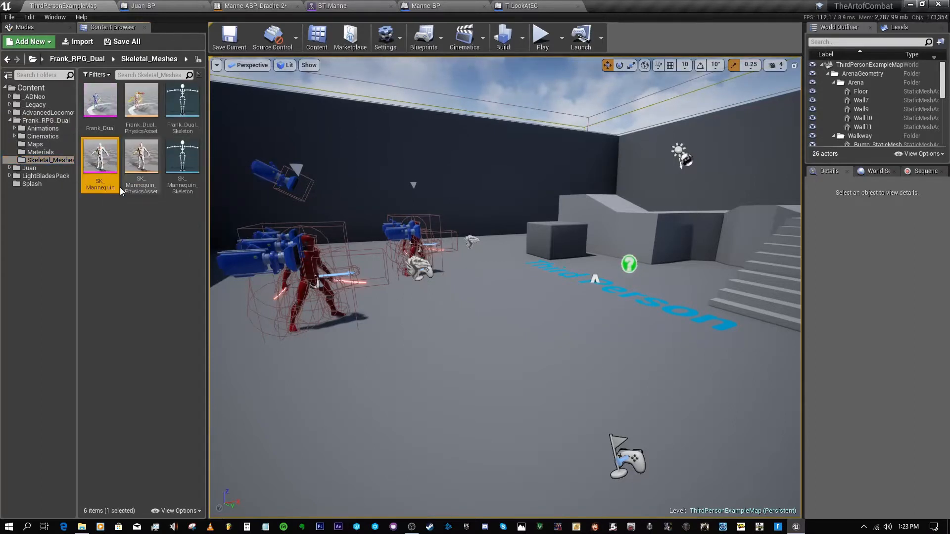
{"action": "double_click", "coordinate": [105, 163]}
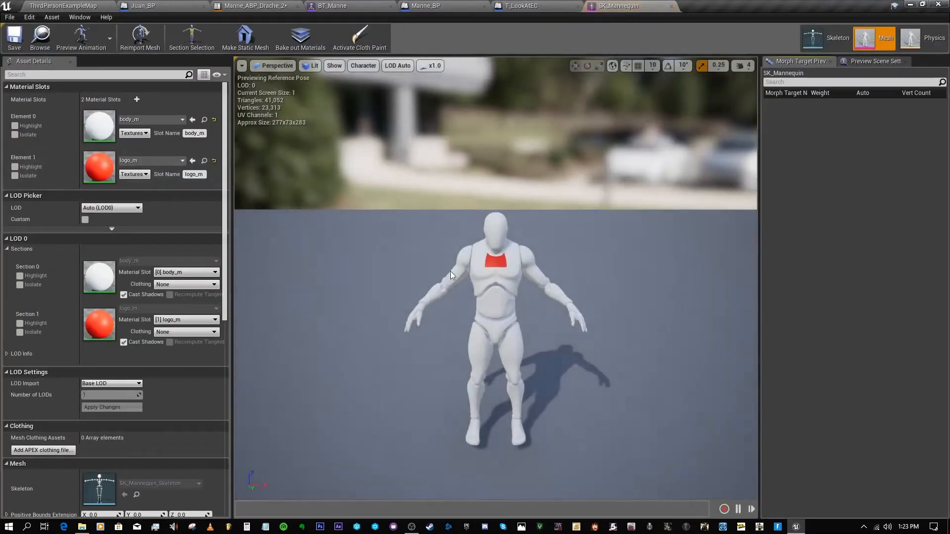
{"action": "left_click", "coordinate": [671, 6]}
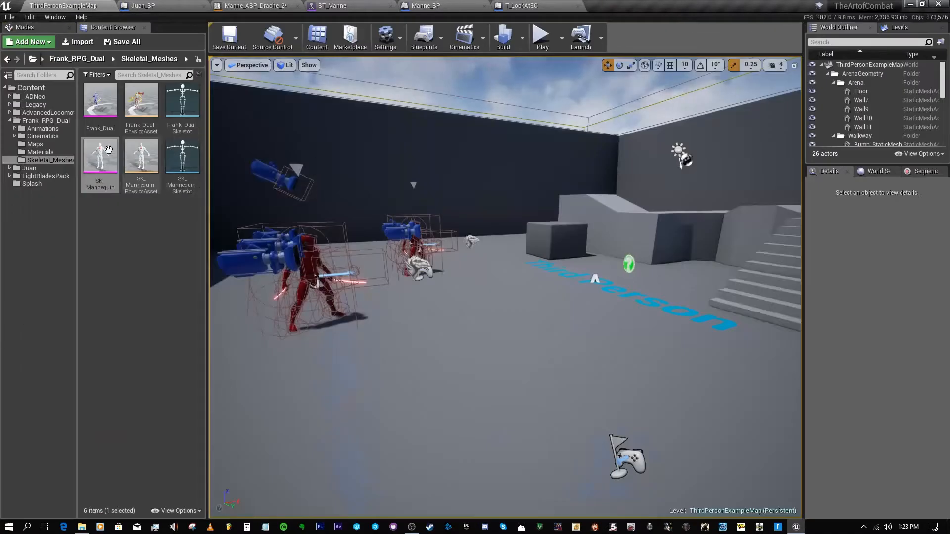
{"action": "double_click", "coordinate": [109, 150]}
{"action": "left_click", "coordinate": [63, 6]}
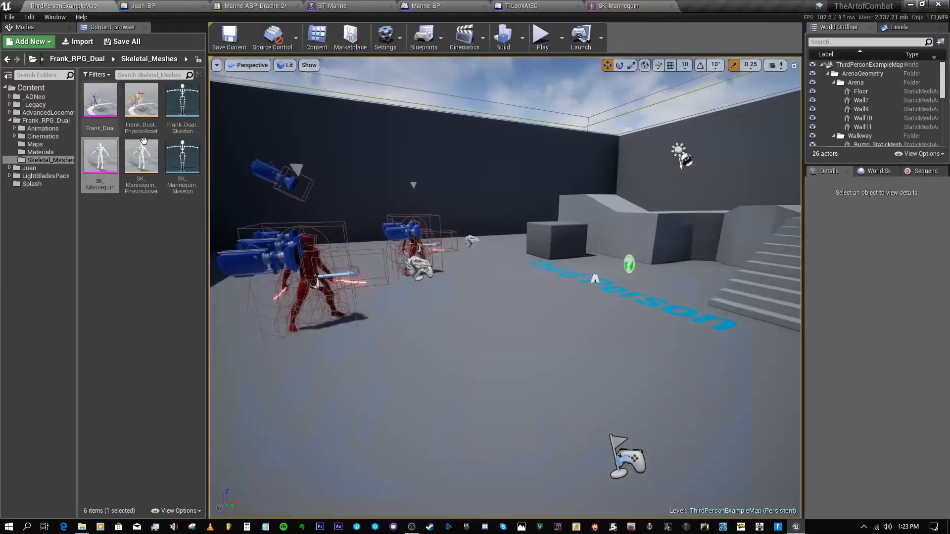
{"action": "right_click", "coordinate": [195, 153]}
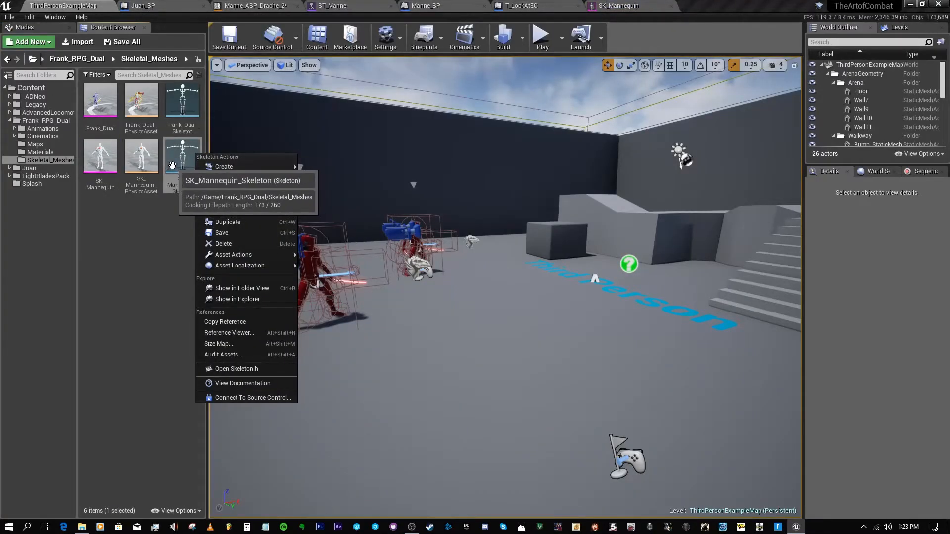
{"action": "left_click", "coordinate": [174, 161]}
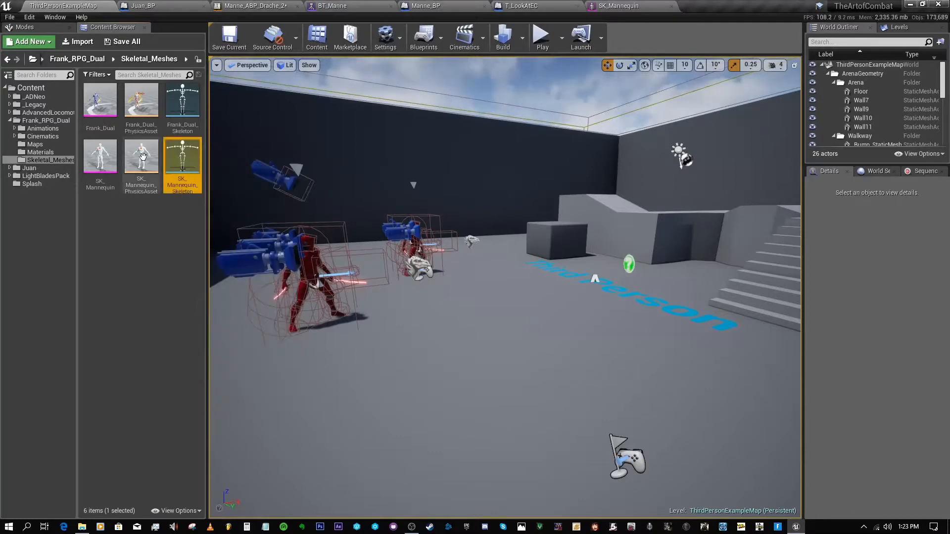
{"action": "double_click", "coordinate": [100, 156]}
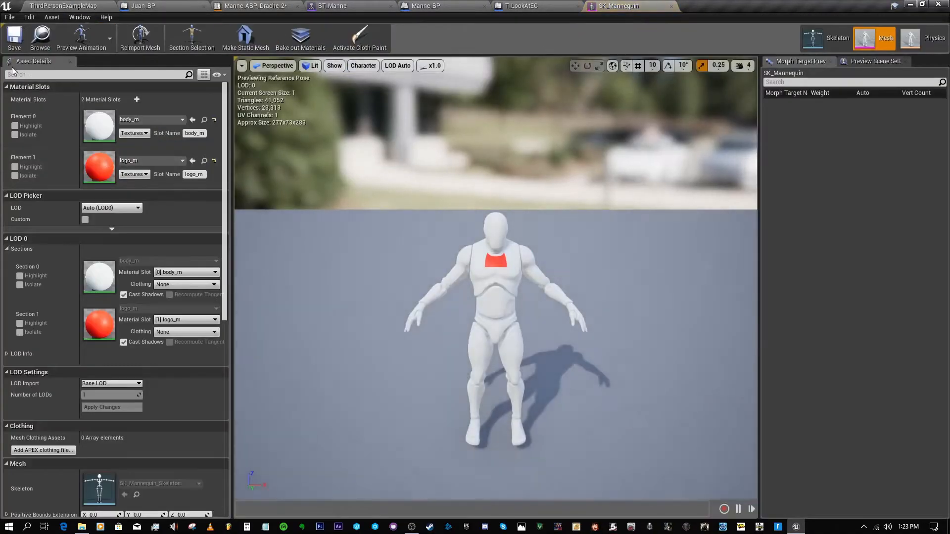
{"action": "left_click", "coordinate": [671, 6]}
{"action": "left_click", "coordinate": [26, 5]}
Step: Check the Humanoid rig's base and advanced bone mappings of the Frank_RPG_Dual SK_Mannequin_Skeleton, and close its editor
{"action": "double_click", "coordinate": [183, 153]}
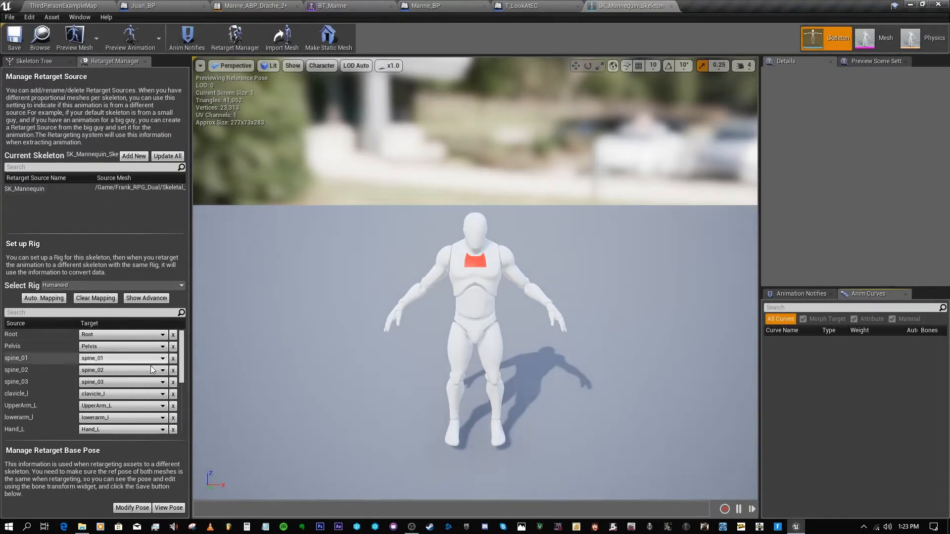
{"action": "left_click", "coordinate": [121, 285]}
{"action": "left_click", "coordinate": [98, 301]}
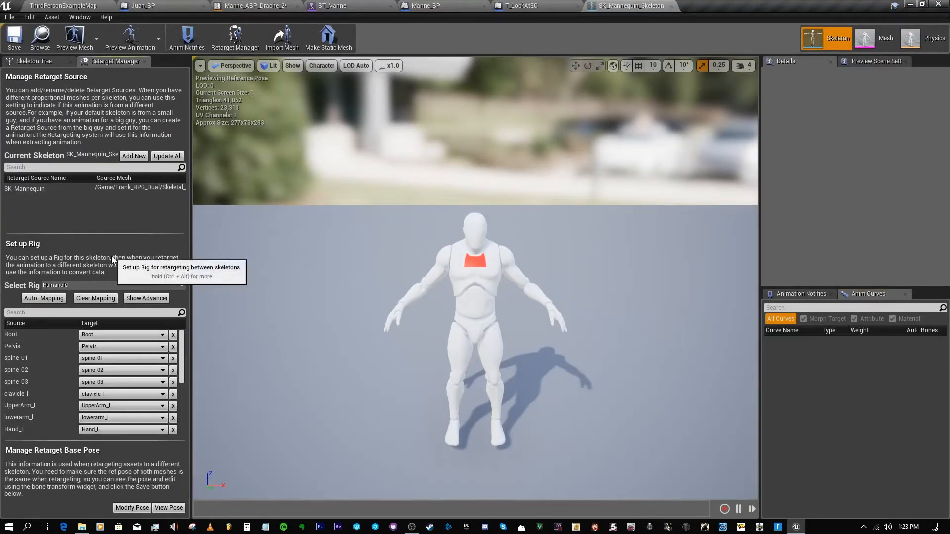
{"action": "left_click", "coordinate": [157, 299]}
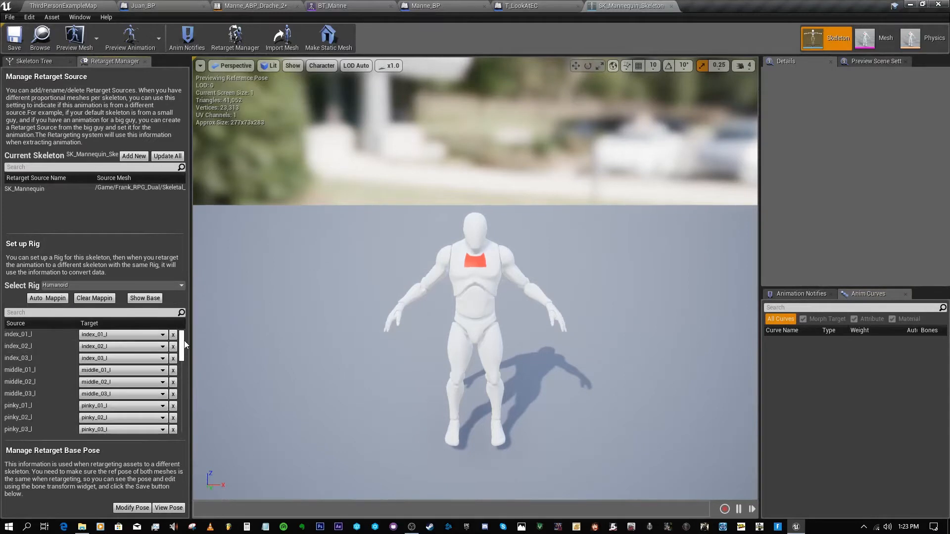
{"action": "scroll", "coordinate": [186, 345], "scroll_direction": "down", "scroll_amount": 10}
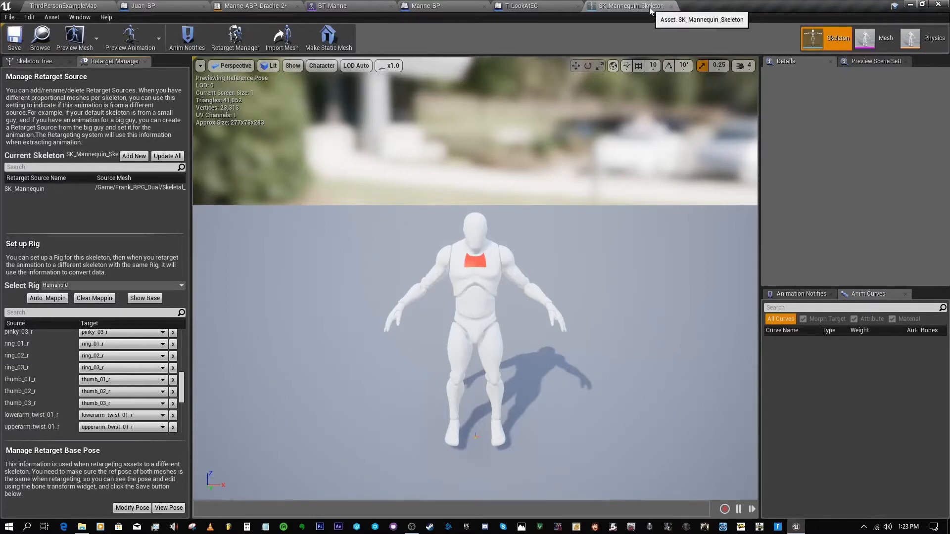
{"action": "left_click", "coordinate": [671, 6]}
Step: Open the Mesh folder under _ADNeo/Mannequin/Character in the project content
{"action": "left_click", "coordinate": [10, 97]}
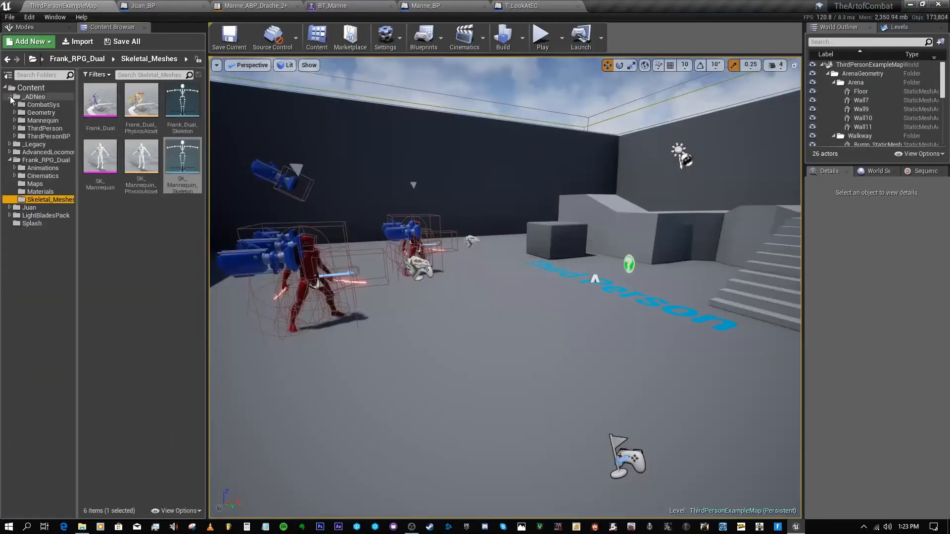
{"action": "left_click", "coordinate": [43, 120]}
{"action": "left_click", "coordinate": [15, 121]}
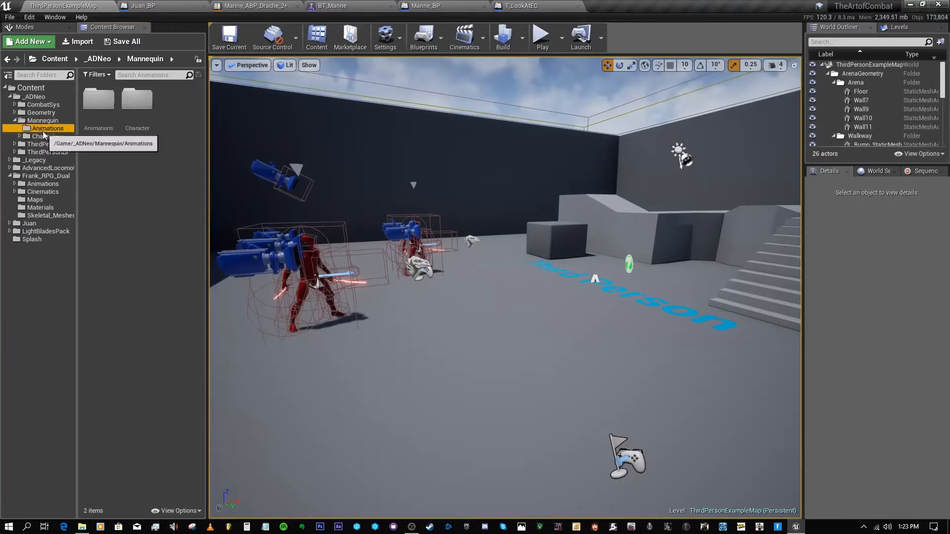
{"action": "left_click", "coordinate": [45, 136]}
{"action": "left_click", "coordinate": [19, 136]}
{"action": "left_click", "coordinate": [50, 153]}
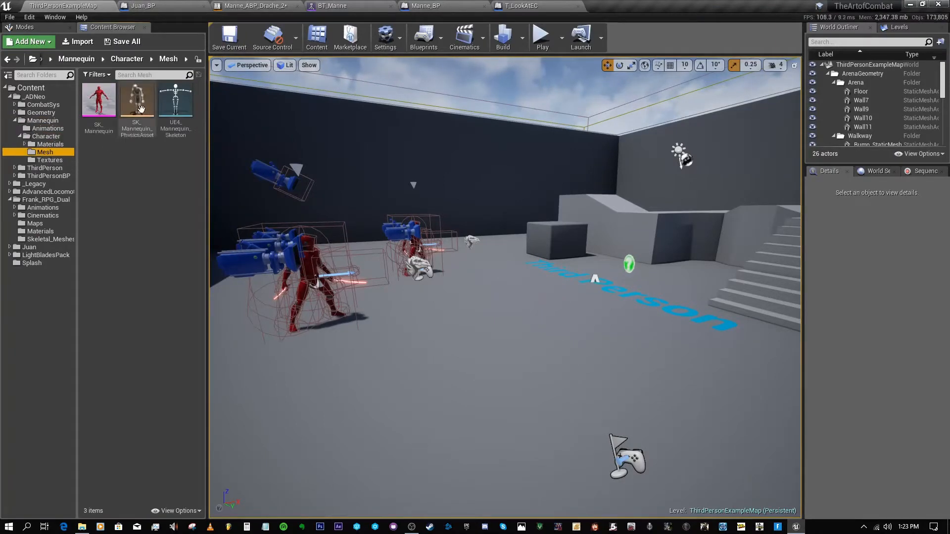
Step: Check the retarget rig setup of UE4_Mannequin_Skeleton, and close its editor to return to the level
{"action": "double_click", "coordinate": [169, 104]}
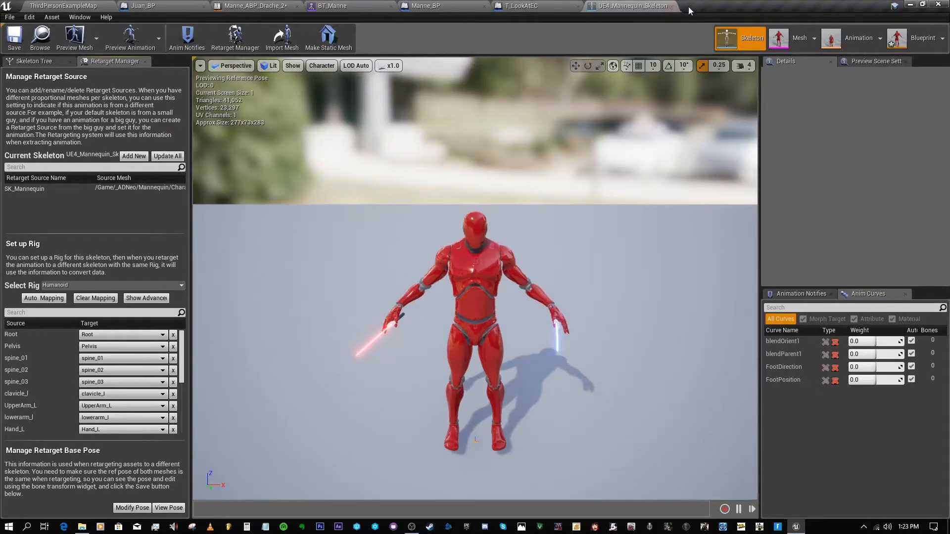
{"action": "left_click", "coordinate": [672, 7]}
{"action": "left_click", "coordinate": [80, 6]}
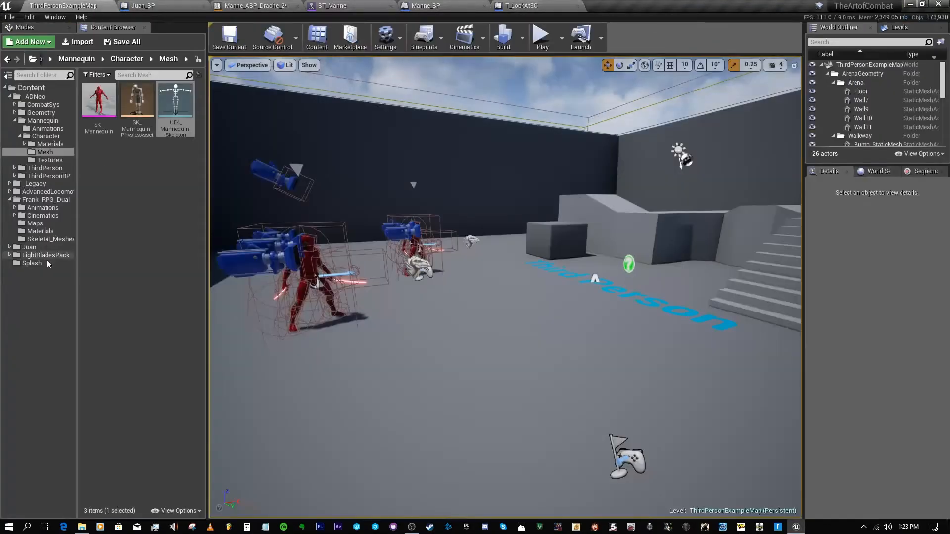
Step: Collapse the _ADNeo folders and return to the Skeletal_Meshes folder of Frank_RPG_Dual
{"action": "left_click", "coordinate": [15, 121]}
{"action": "left_click", "coordinate": [9, 96]}
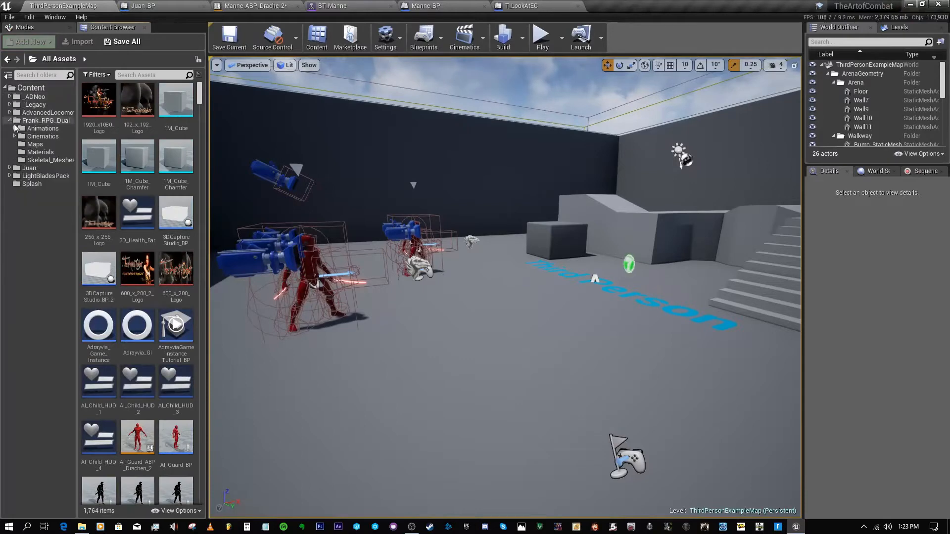
{"action": "left_click", "coordinate": [46, 144]}
{"action": "left_click", "coordinate": [34, 136]}
{"action": "left_click", "coordinate": [17, 129]}
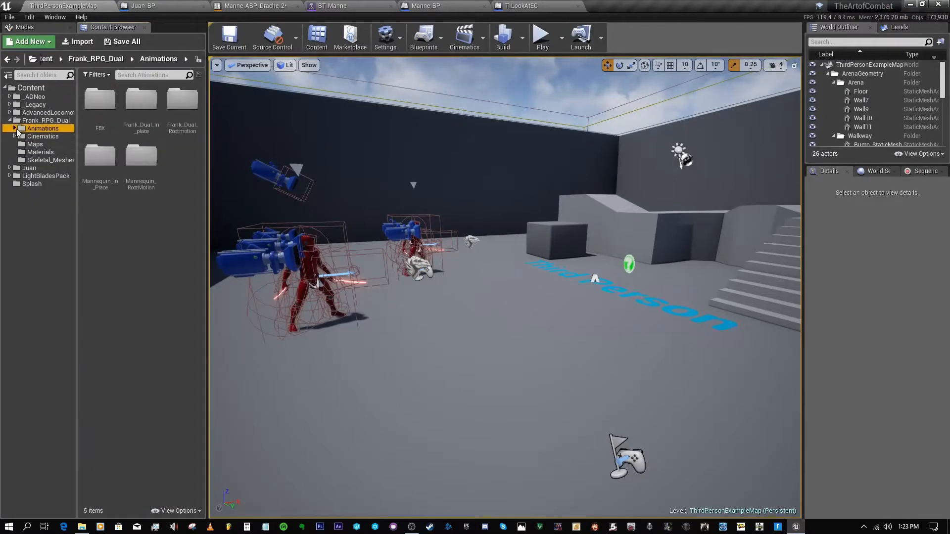
{"action": "left_click", "coordinate": [49, 160]}
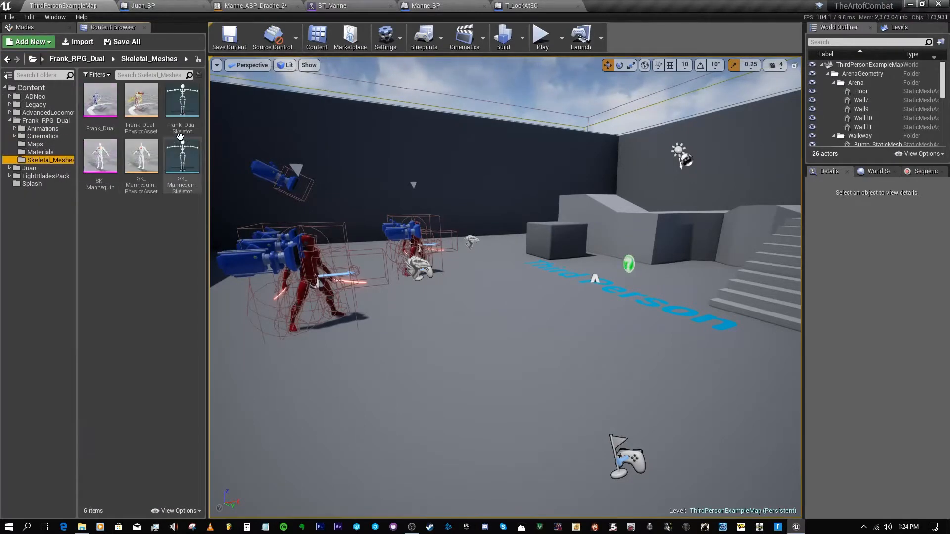
Step: Try retargeting SK_Mannequin_Skeleton to the UE4_Mannequin_Skeleton under _ADNeo/Mannequin, reviewing the retarget options, and cancel
{"action": "left_click", "coordinate": [182, 157]}
{"action": "right_click", "coordinate": [183, 157]}
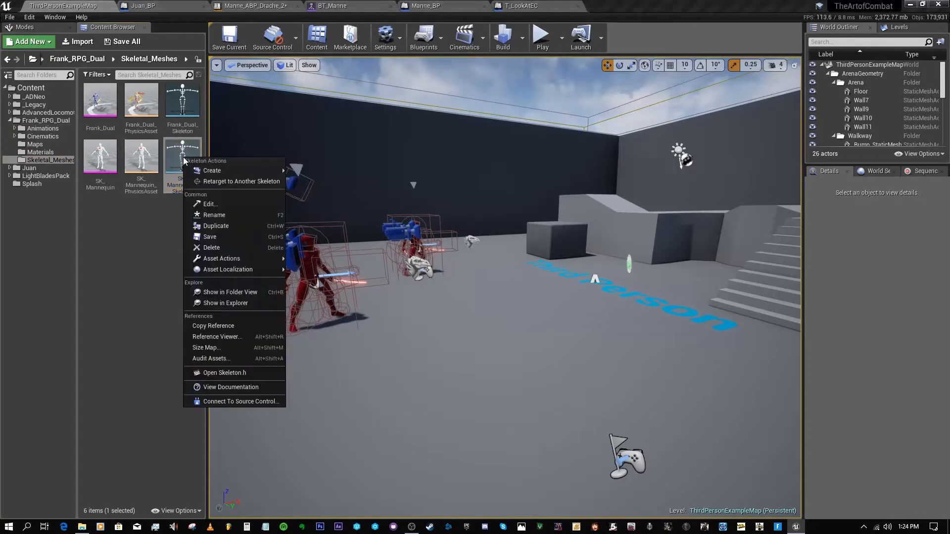
{"action": "left_click", "coordinate": [207, 179]}
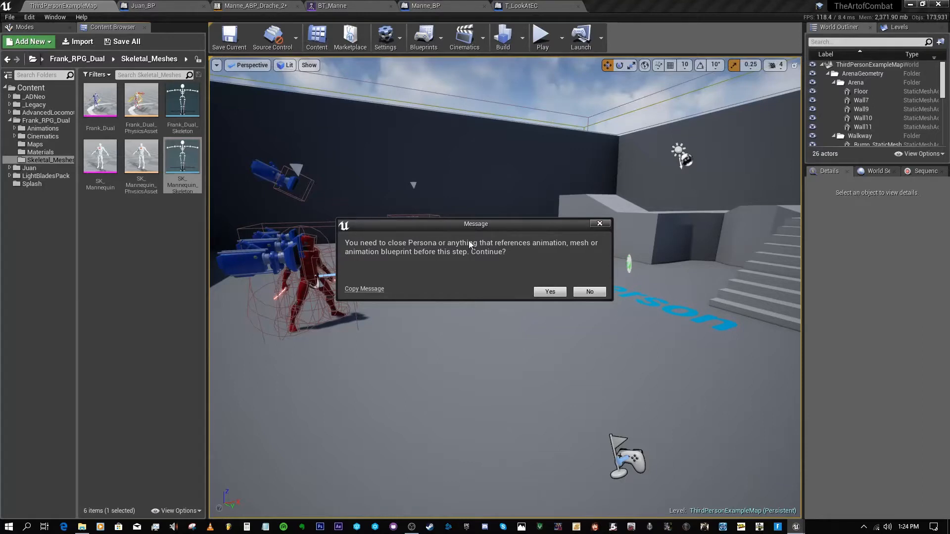
{"action": "left_click", "coordinate": [549, 292]}
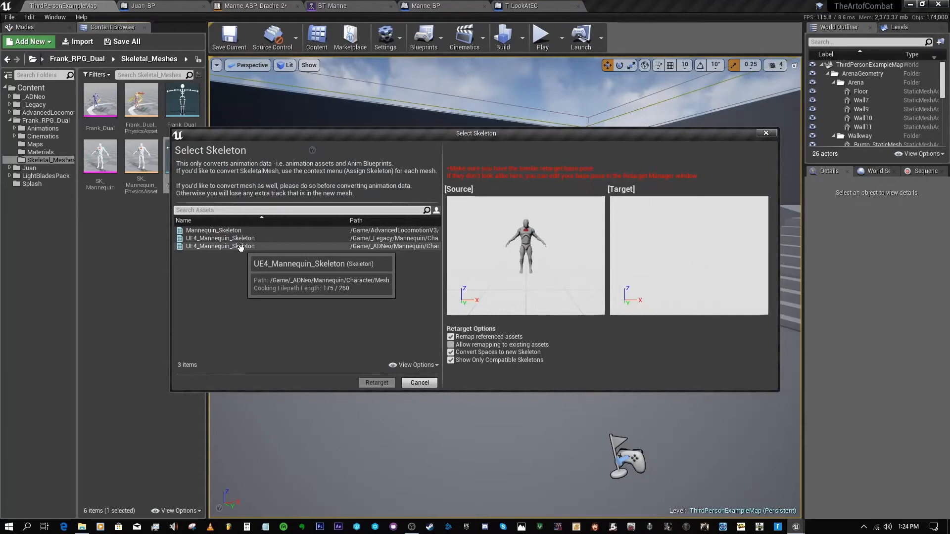
{"action": "left_click", "coordinate": [264, 246]}
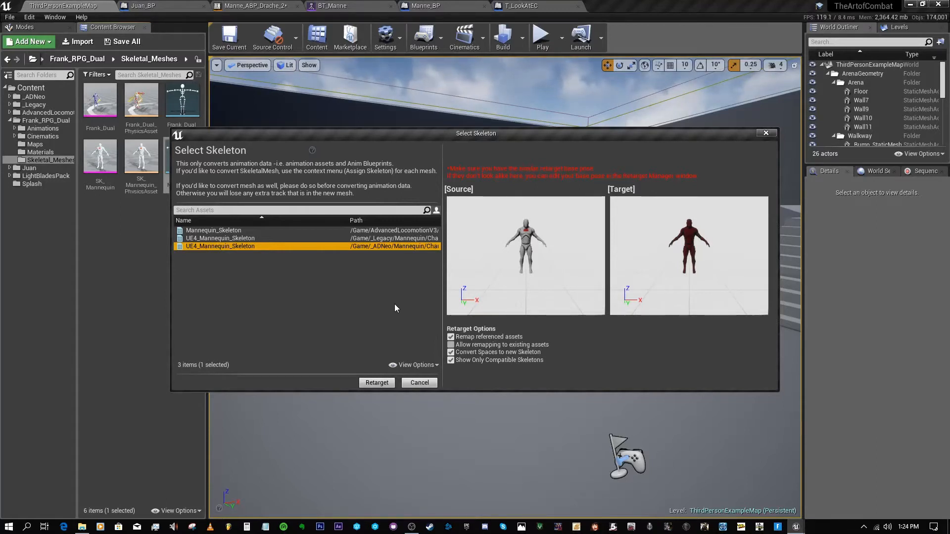
{"action": "left_click", "coordinate": [450, 352]}
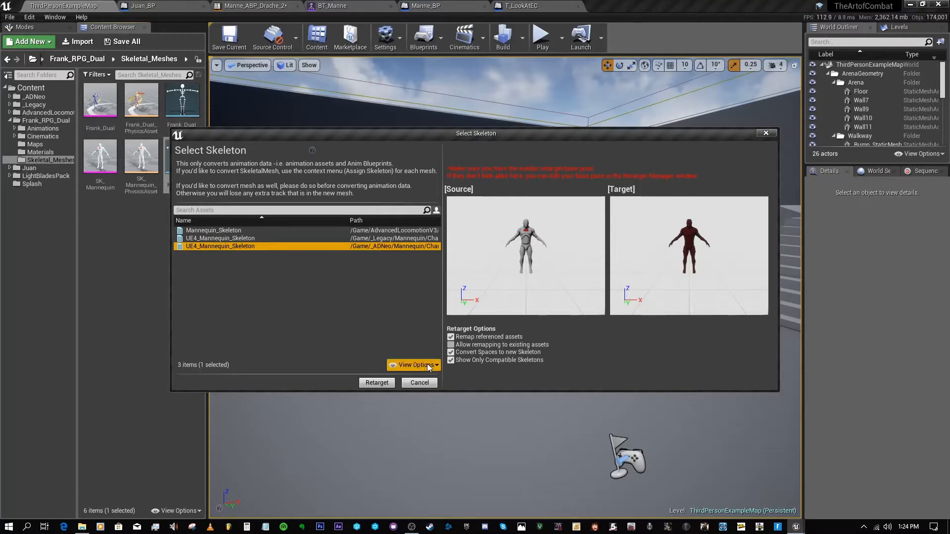
{"action": "left_click", "coordinate": [419, 385]}
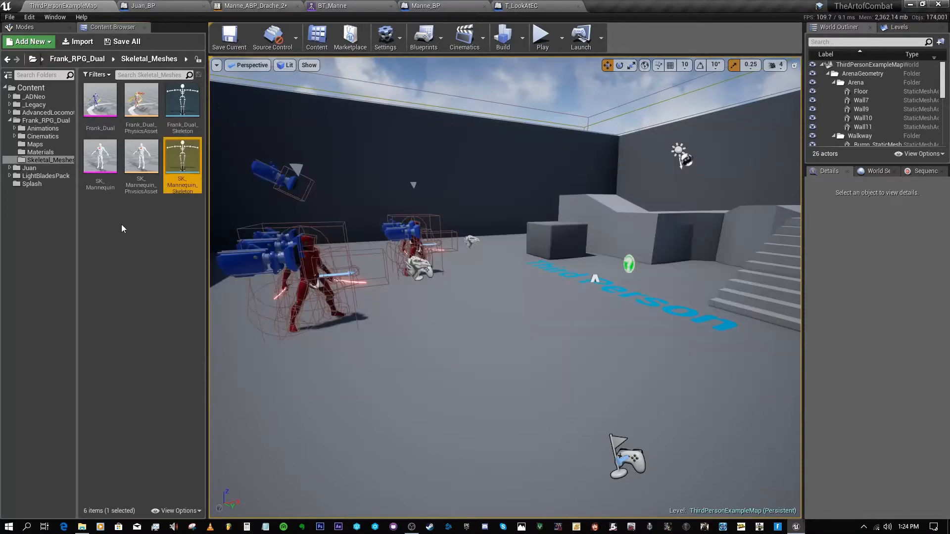
{"action": "left_click", "coordinate": [101, 221]}
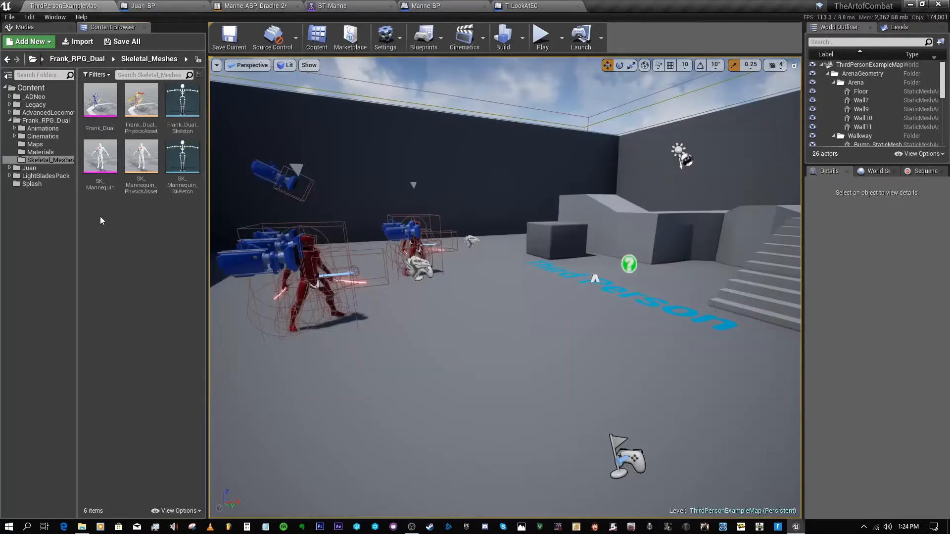
Step: Preview the Frank_RPG_Dual_8Way_Run_F animation from the Animations/Mannequin_RootMotion folder, and return to the level
{"action": "left_click", "coordinate": [35, 128]}
{"action": "left_click", "coordinate": [15, 129]}
{"action": "left_click", "coordinate": [49, 169]}
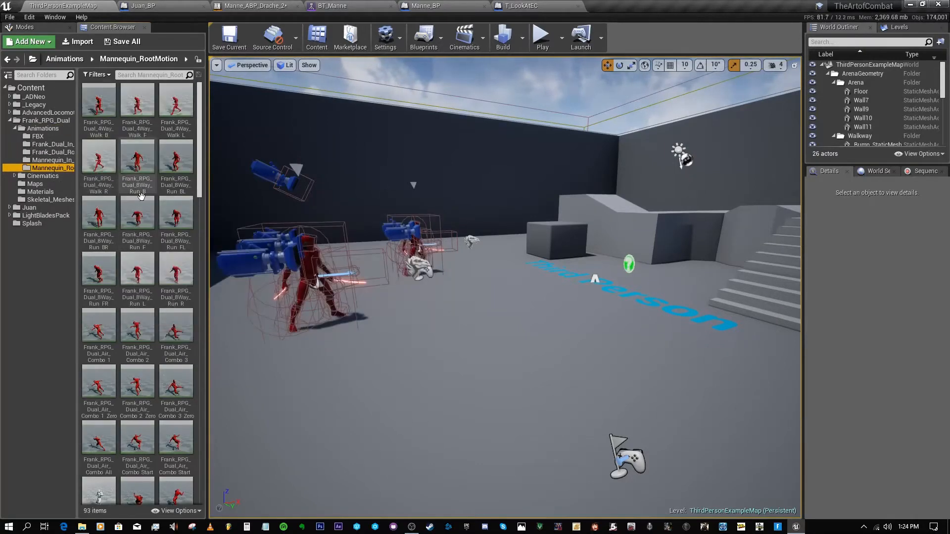
{"action": "left_click", "coordinate": [137, 208]}
{"action": "double_click", "coordinate": [154, 211]}
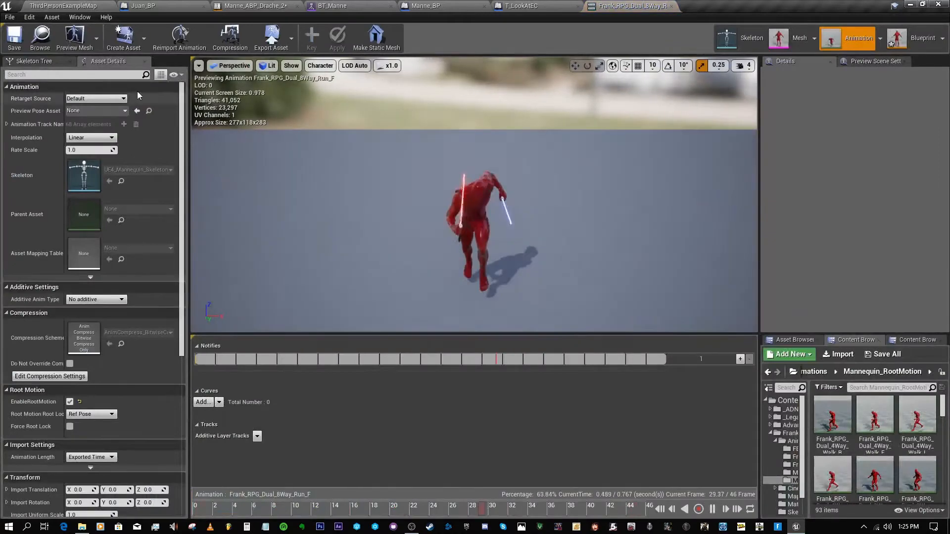
{"action": "left_click", "coordinate": [63, 5]}
Step: Preview the Frank_RPG_Dual_Air_Combo_3_IP animation from the Mannequin_In_Place folder, and return to the level
{"action": "left_click", "coordinate": [45, 160]}
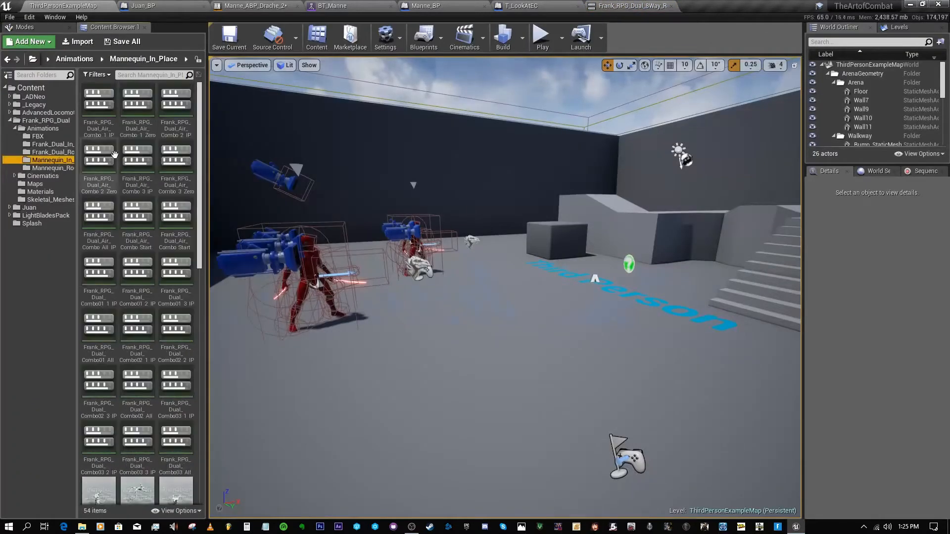
{"action": "double_click", "coordinate": [137, 158]}
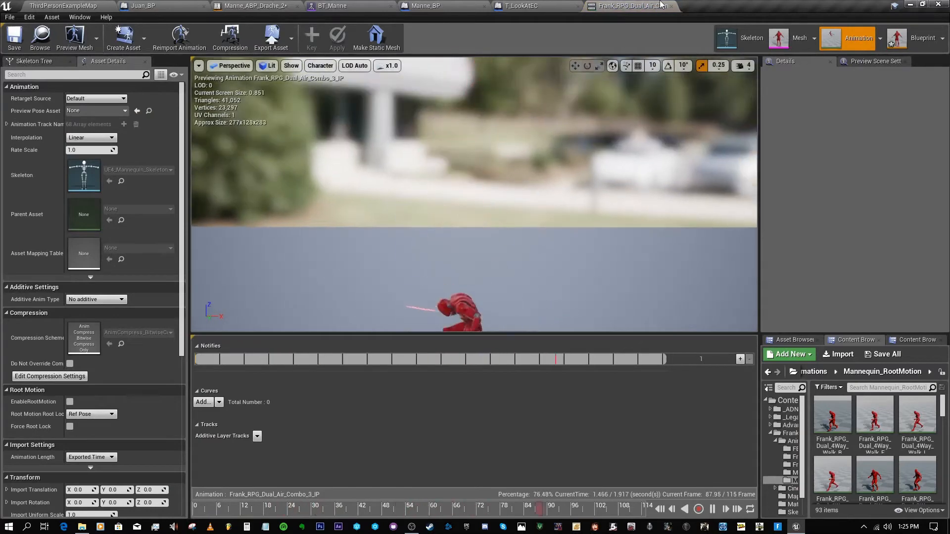
{"action": "left_click", "coordinate": [546, 6]}
{"action": "left_click", "coordinate": [30, 5]}
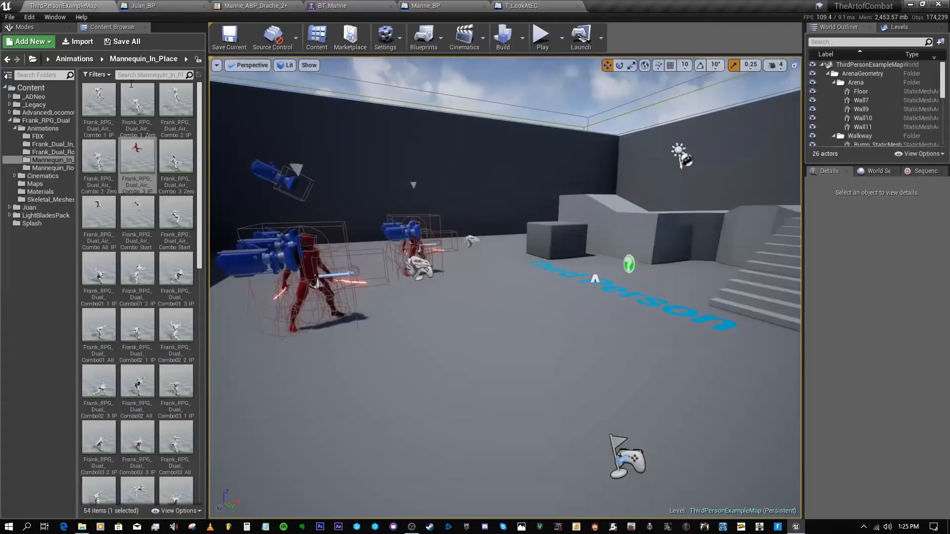
Step: Check the root motion settings of Frank_RPG_Dual_8Way_Run_L in the Mannequin_RootMotion folder, and close its editor
{"action": "left_click", "coordinate": [50, 168]}
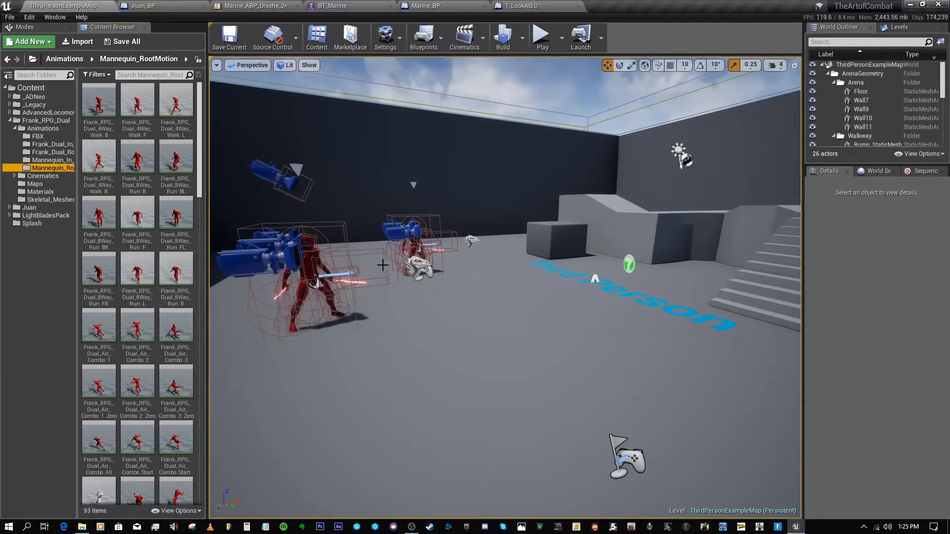
{"action": "double_click", "coordinate": [136, 270]}
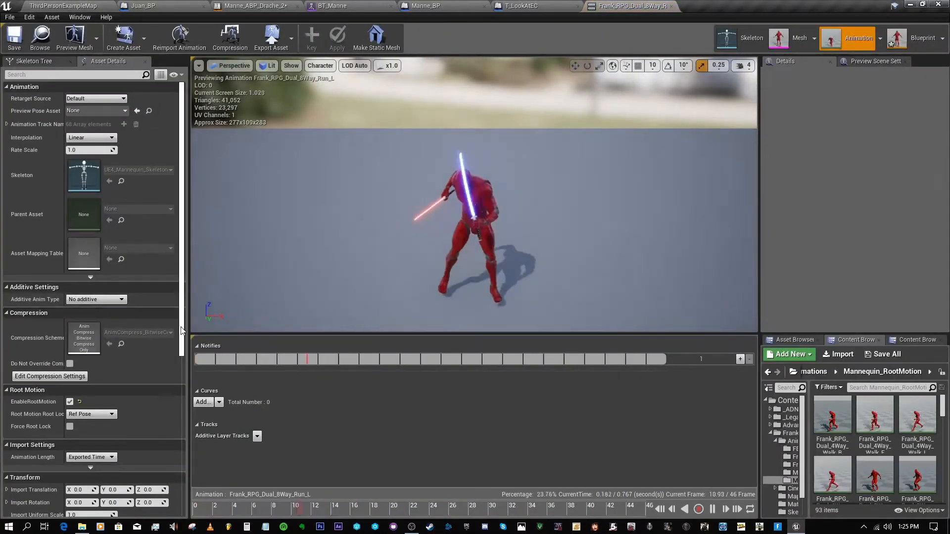
{"action": "left_click_drag", "start_coordinate": [183, 337], "coordinate": [184, 375]}
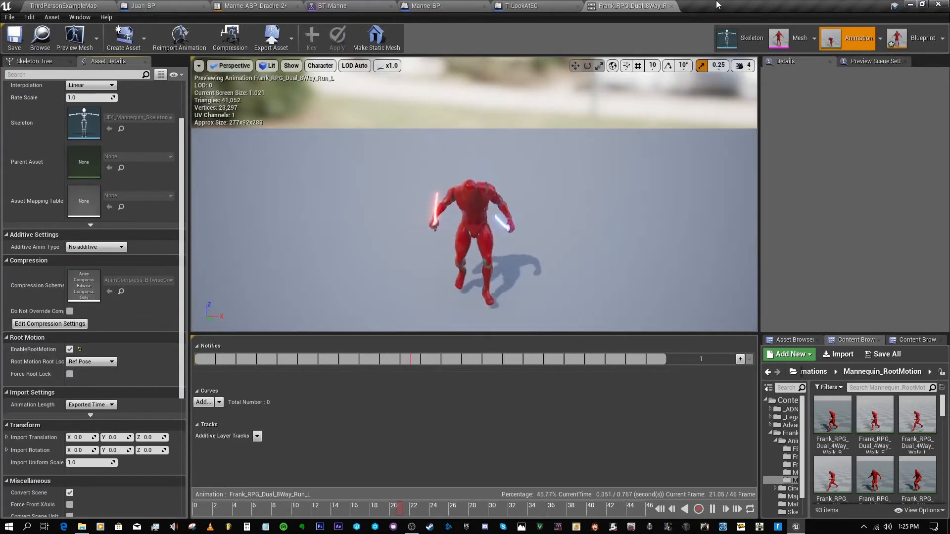
{"action": "key", "text": "ctrl+F4"}
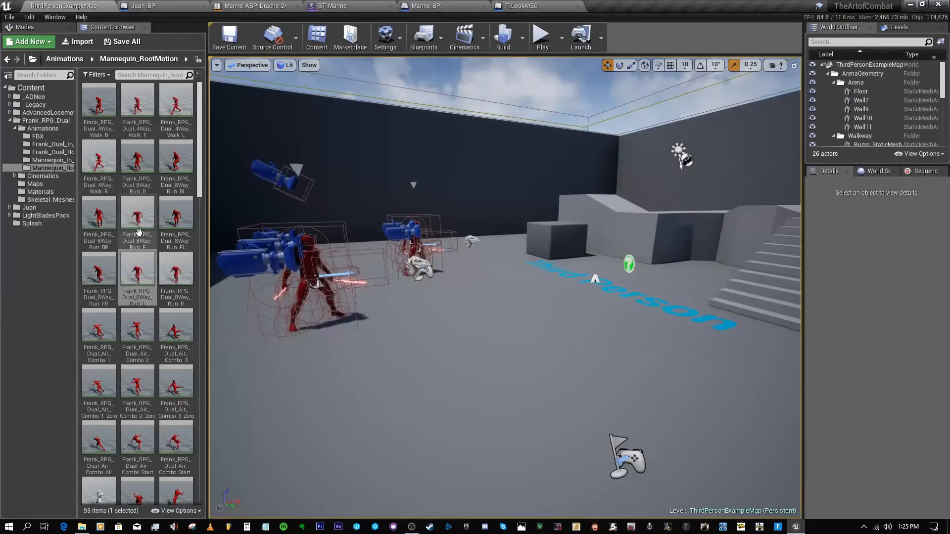
Step: Try root motion on Frank_RPG_Dual_Air_Combo_Start_IP from Mannequin_In_Place, switch it off again, and return to the level
{"action": "left_click", "coordinate": [55, 160]}
{"action": "double_click", "coordinate": [141, 210]}
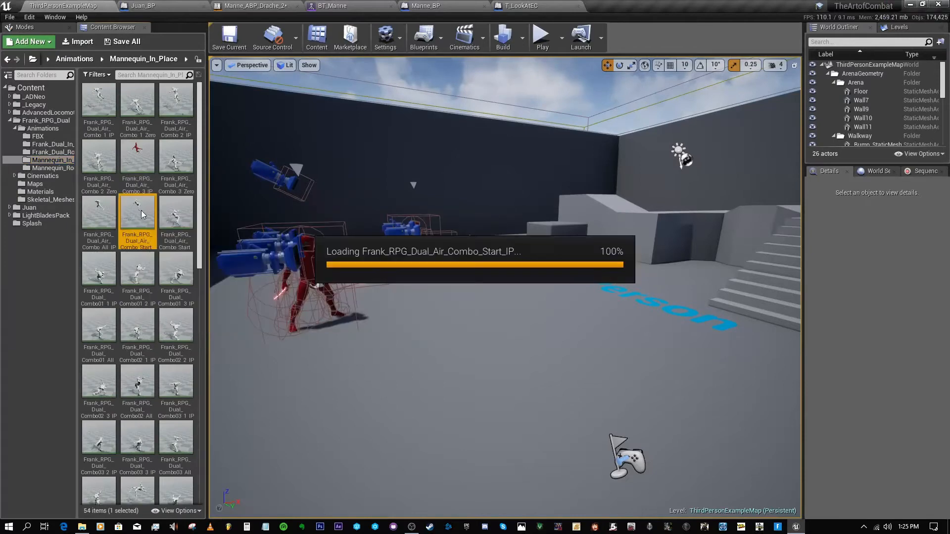
{"action": "scroll", "coordinate": [112, 397], "scroll_direction": "down", "scroll_amount": 3}
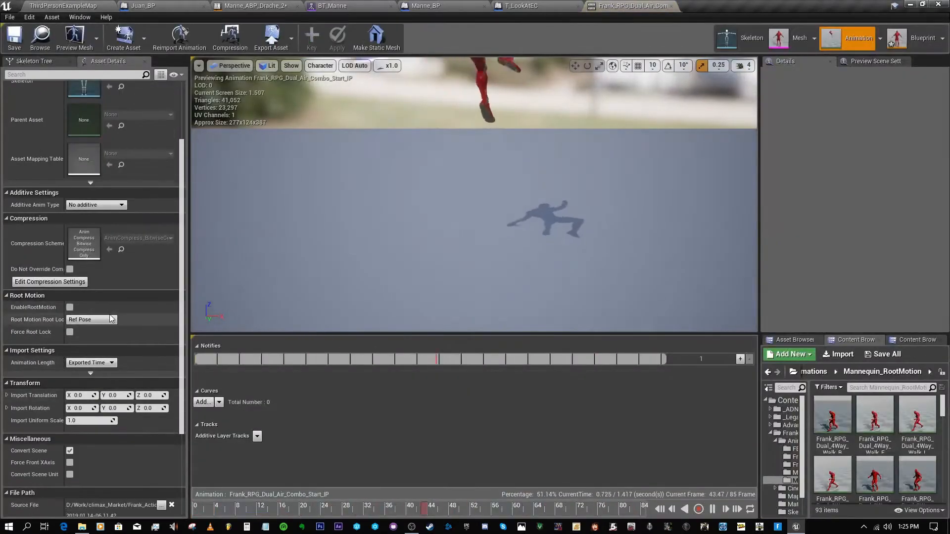
{"action": "left_click", "coordinate": [70, 308]}
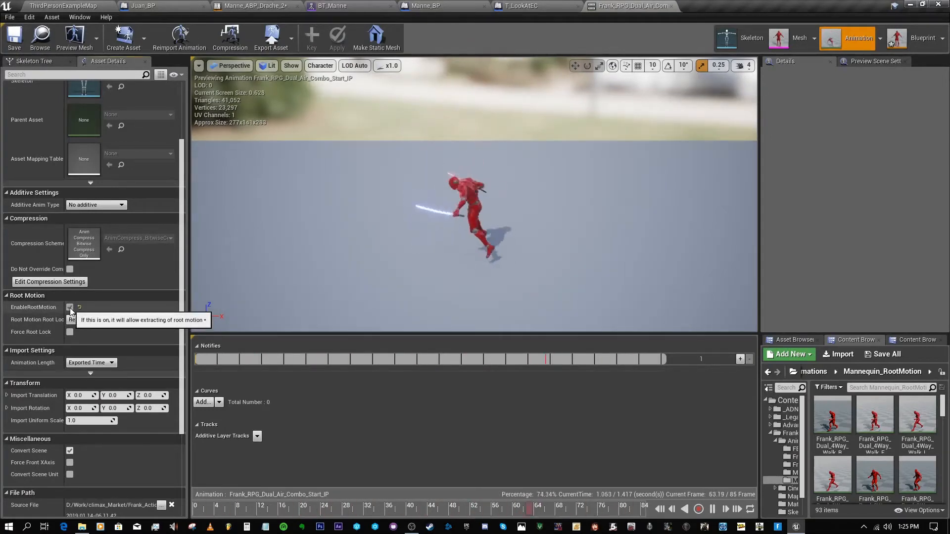
{"action": "left_click", "coordinate": [70, 308]}
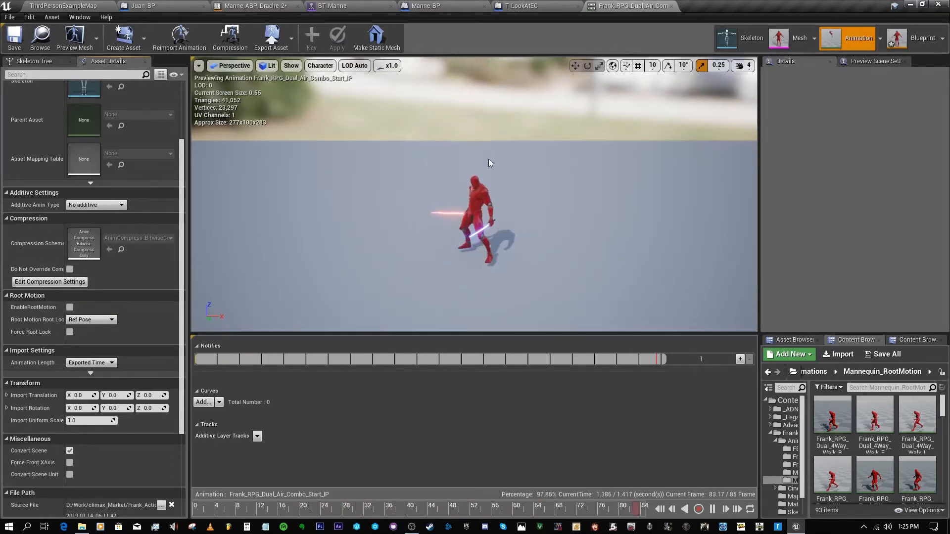
{"action": "left_click", "coordinate": [671, 6]}
{"action": "left_click", "coordinate": [93, 4]}
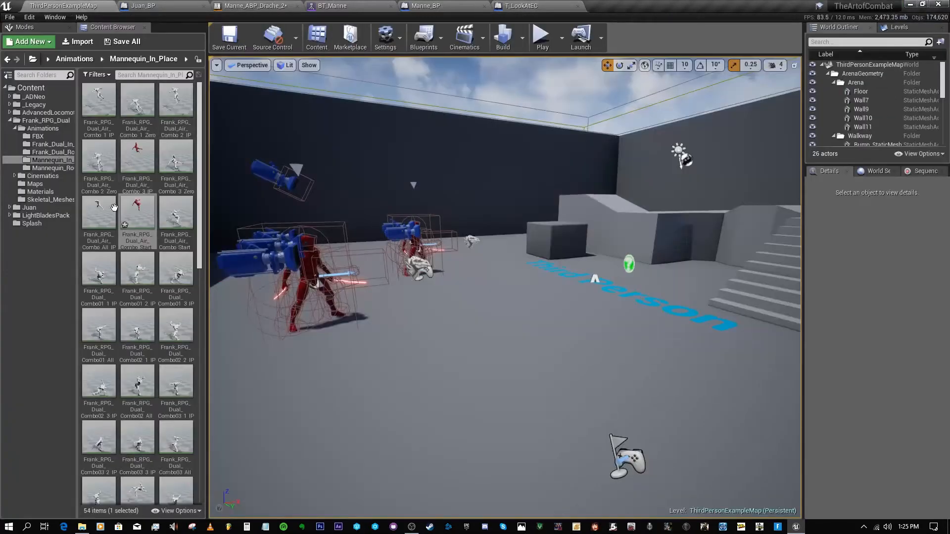
Step: Save all modified assets, and open the Mannequin_RootMotion folder
{"action": "mouse_move", "coordinate": [146, 214]}
{"action": "key", "text": "ctrl+shift+s"}
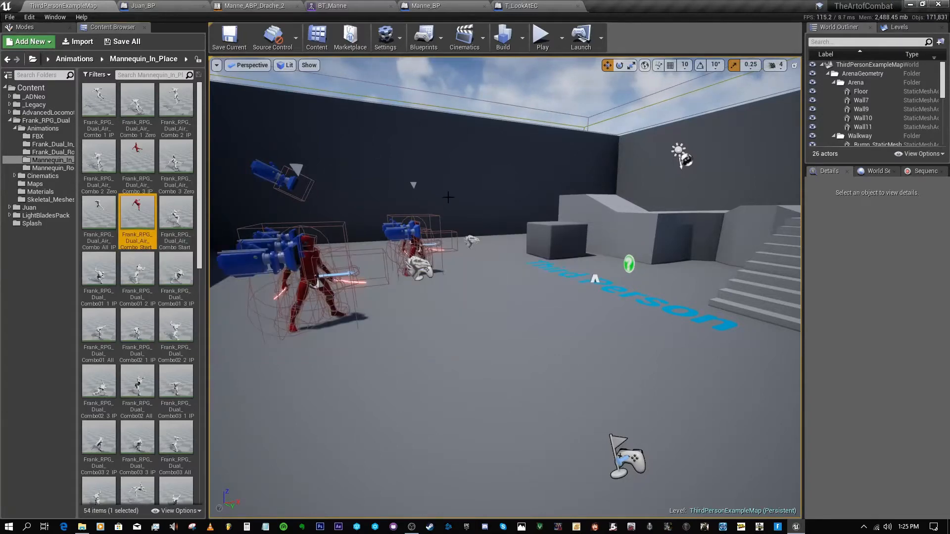
{"action": "left_click", "coordinate": [53, 168]}
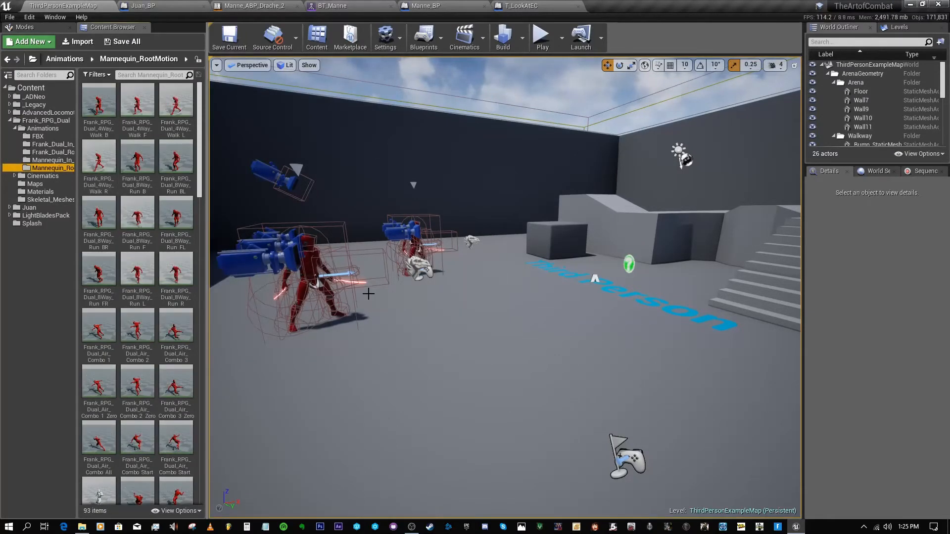
{"action": "right_click_drag", "start_coordinate": [367, 291], "coordinate": [367, 329]}
{"action": "right_click_drag", "start_coordinate": [431, 300], "coordinate": [397, 267]}
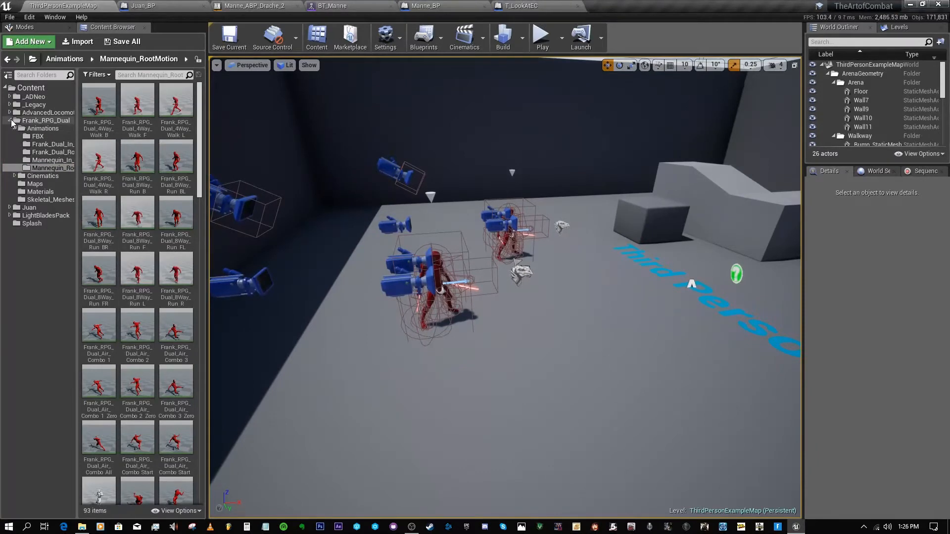
Step: Collapse the Frank_RPG_Dual folder, and browse the CombatSys subfolders under _ADNeo
{"action": "left_click", "coordinate": [10, 121]}
{"action": "left_click", "coordinate": [34, 97]}
{"action": "left_click", "coordinate": [9, 96]}
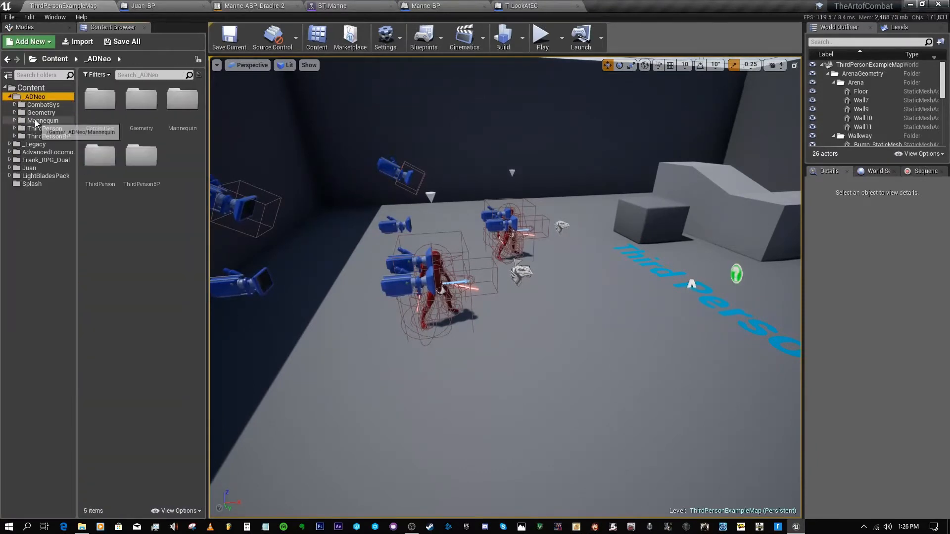
{"action": "left_click", "coordinate": [29, 105]}
{"action": "left_click", "coordinate": [15, 105]}
{"action": "left_click", "coordinate": [37, 130]}
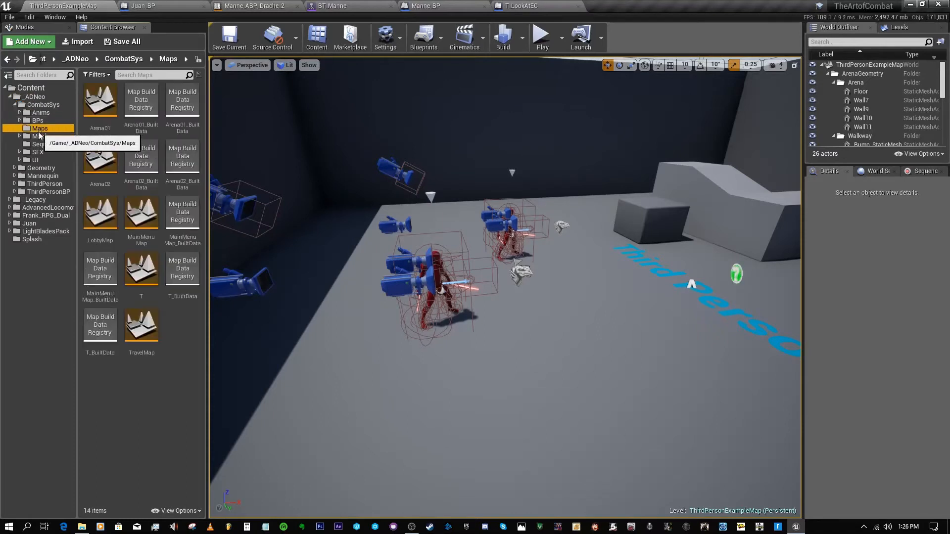
{"action": "left_click", "coordinate": [37, 136]}
Step: Open the _Parent folder of Manne under CombatSys/BPs/CharBPs
{"action": "double_click", "coordinate": [35, 120]}
{"action": "left_click", "coordinate": [41, 131]}
{"action": "left_click", "coordinate": [43, 136]}
{"action": "left_click", "coordinate": [25, 129]}
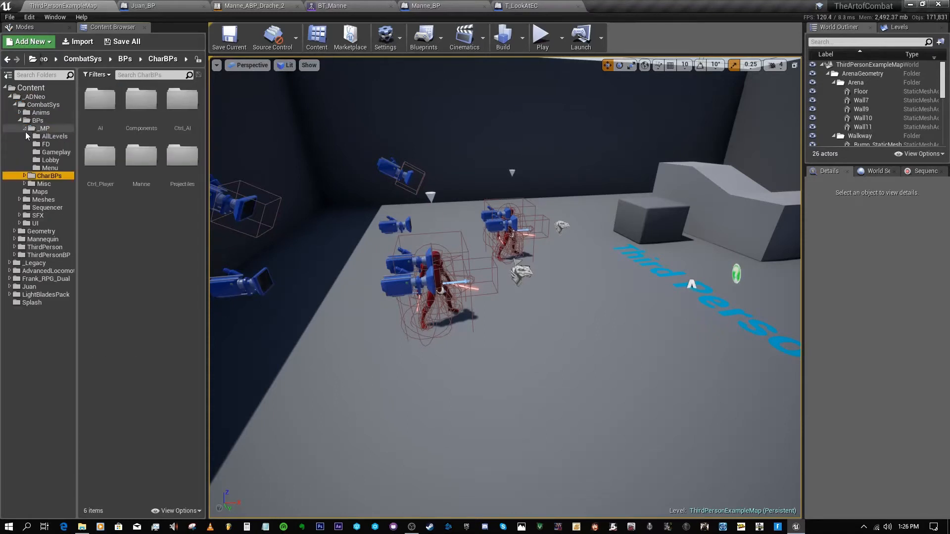
{"action": "left_click", "coordinate": [25, 128]}
{"action": "left_click", "coordinate": [25, 136]}
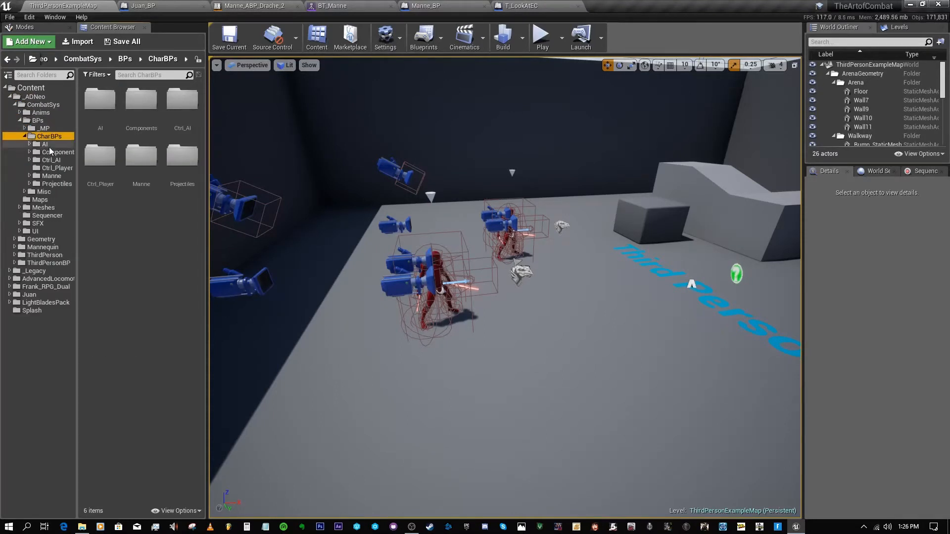
{"action": "left_click", "coordinate": [52, 168]}
{"action": "left_click", "coordinate": [49, 176]}
{"action": "double_click", "coordinate": [49, 176]}
{"action": "left_click", "coordinate": [59, 183]}
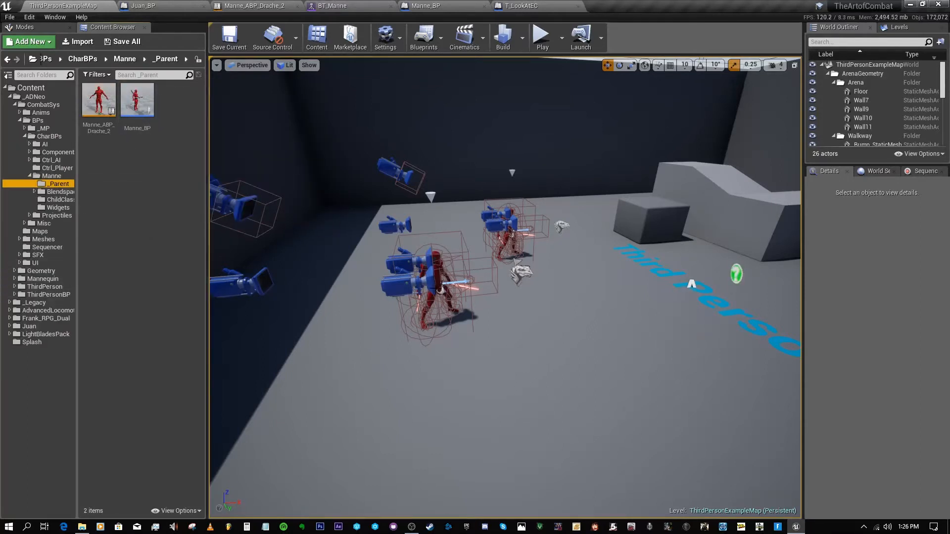
Step: Select the RPG_Component of the Player_Juan actor, and filter its details by "montages" to examine the assigned animation arrays
{"action": "left_click", "coordinate": [439, 290]}
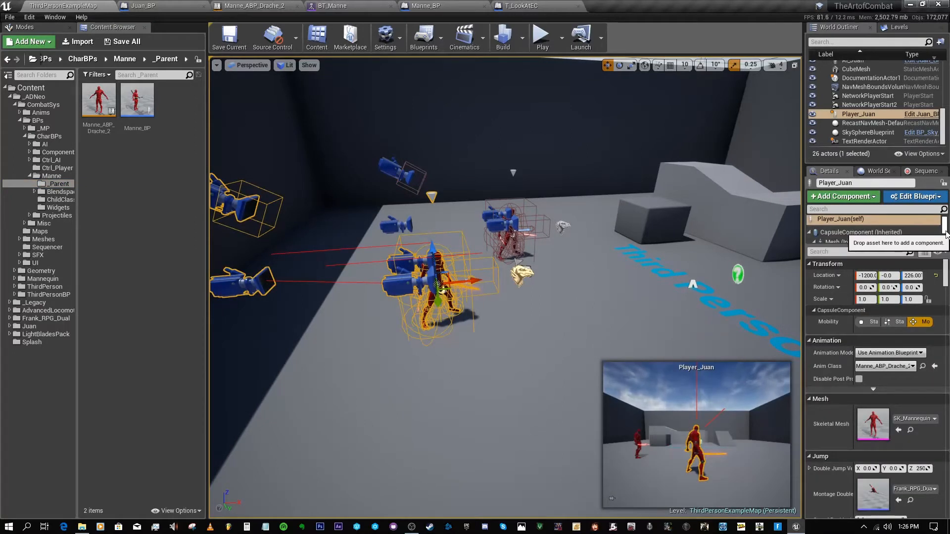
{"action": "scroll", "coordinate": [870, 232], "scroll_direction": "down", "scroll_amount": 3}
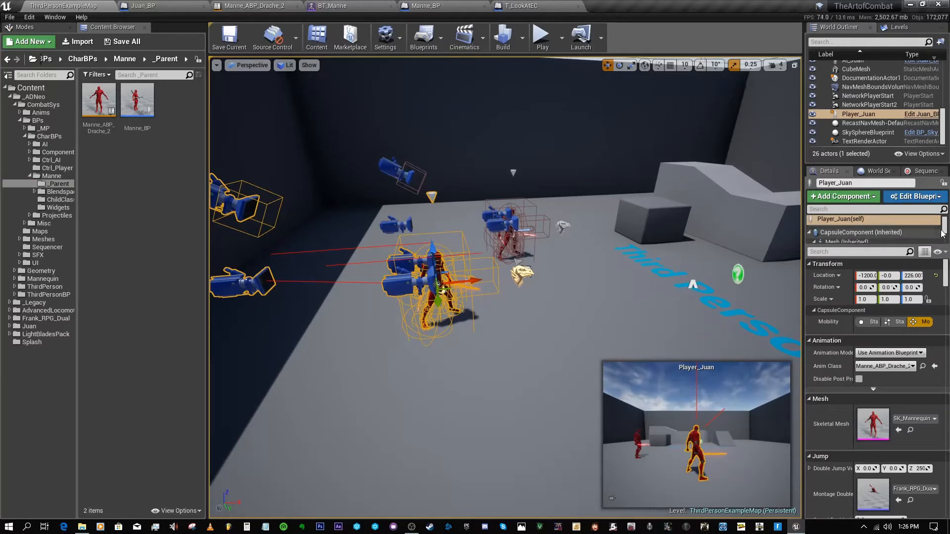
{"action": "left_click", "coordinate": [847, 238]}
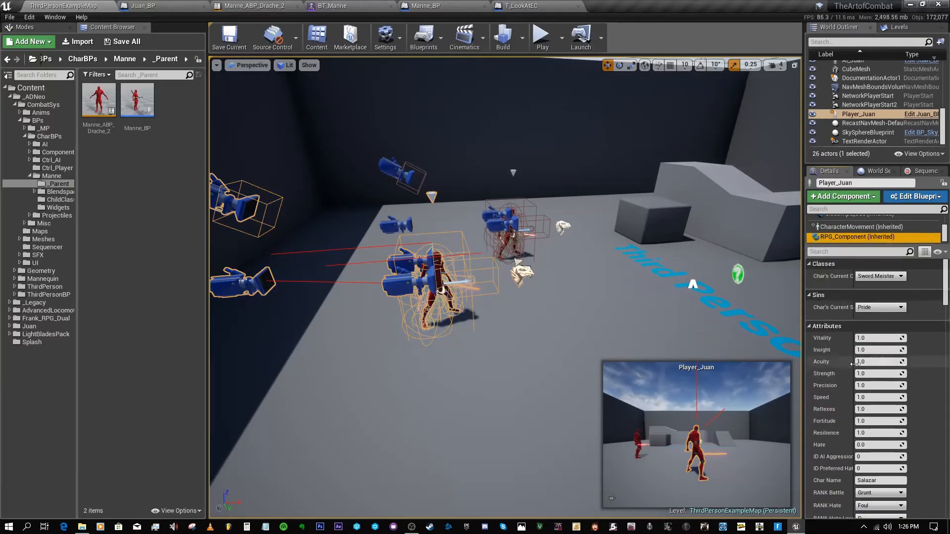
{"action": "left_click", "coordinate": [841, 252]}
{"action": "type", "text": "montages"}
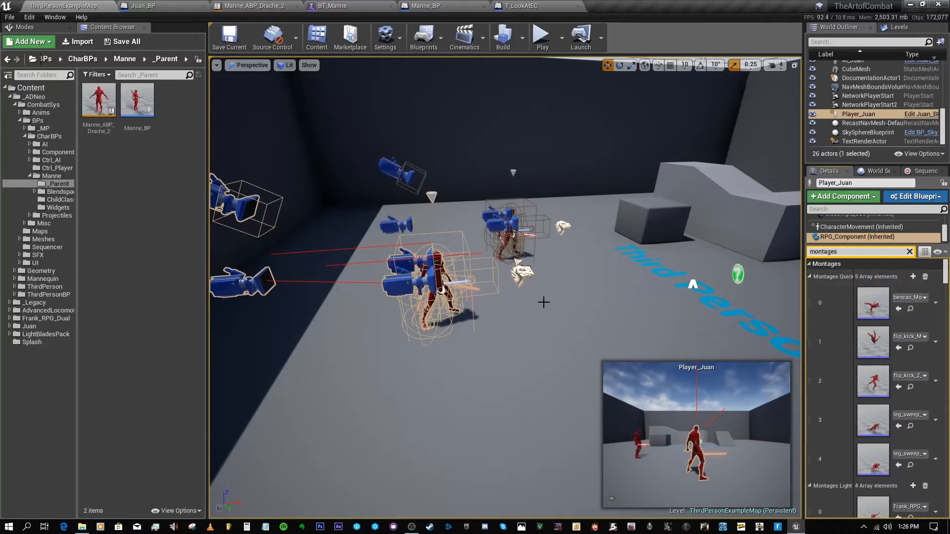
{"action": "scroll", "coordinate": [946, 277], "scroll_direction": "down", "scroll_amount": 3}
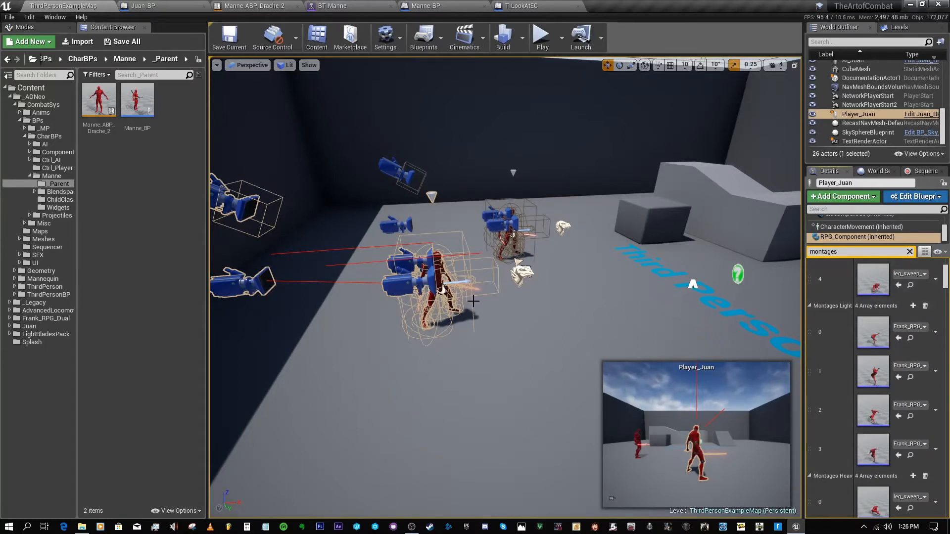
Step: Examine the key bindings of the Heavy Attack and Light Attack action mappings in the project's Input settings, and return to the level
{"action": "left_click", "coordinate": [386, 39]}
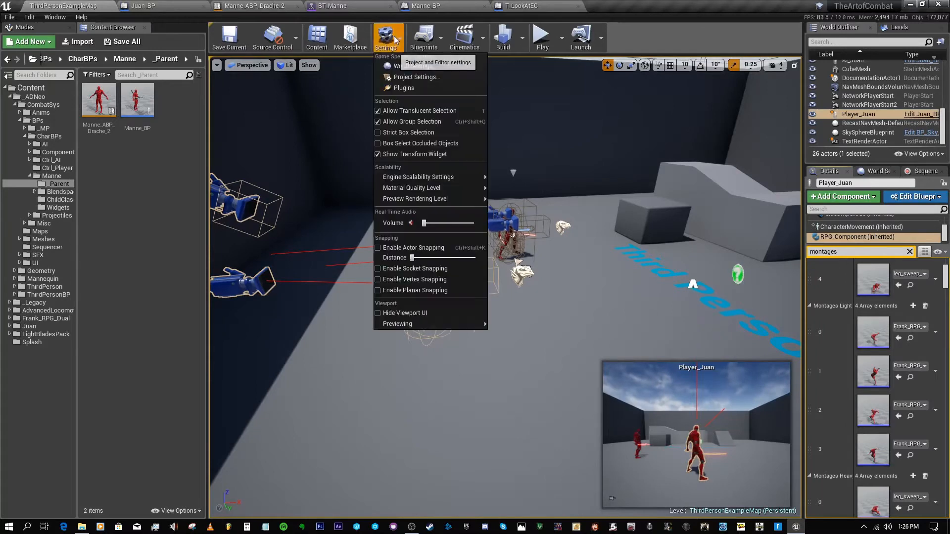
{"action": "left_click", "coordinate": [117, 187]}
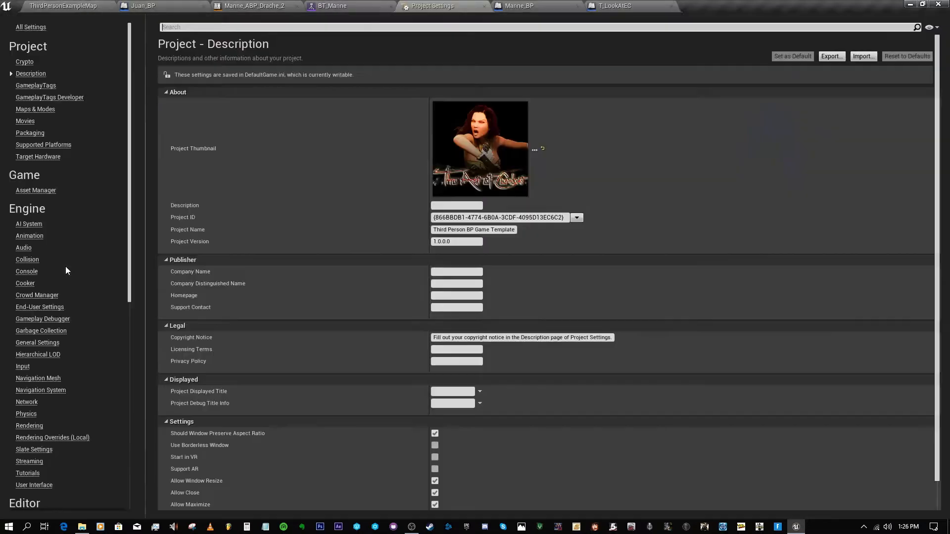
{"action": "left_click", "coordinate": [24, 366]}
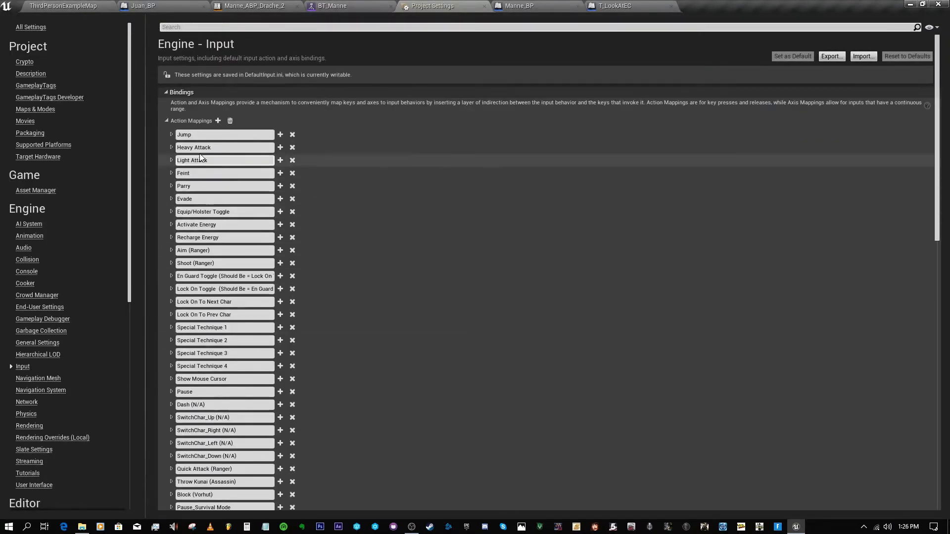
{"action": "left_click_drag", "start_coordinate": [942, 161], "coordinate": [945, 179]}
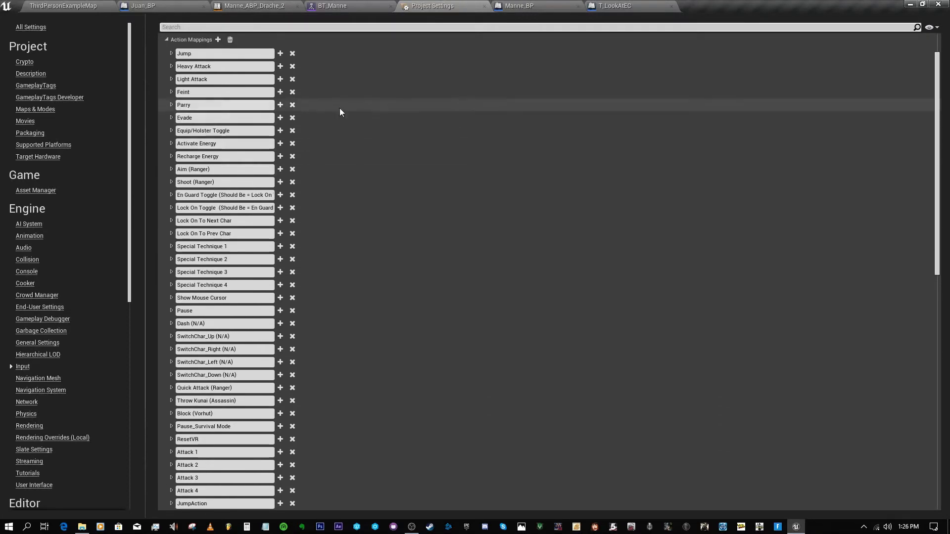
{"action": "left_click", "coordinate": [171, 67]}
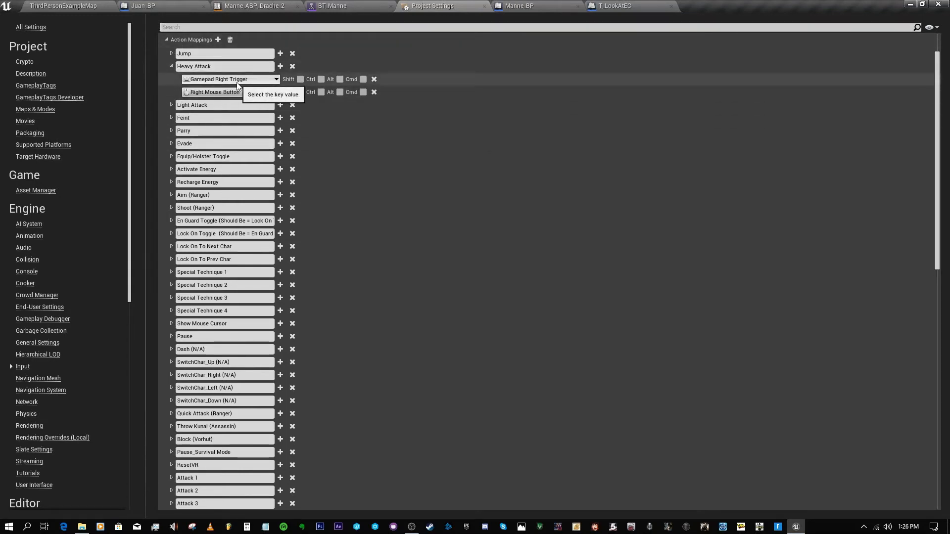
{"action": "left_click", "coordinate": [171, 104]}
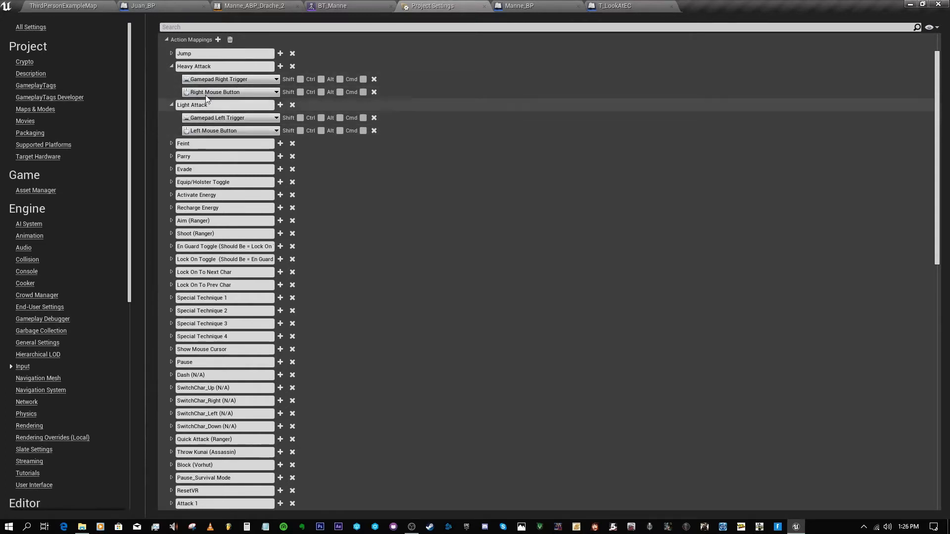
{"action": "left_click", "coordinate": [484, 6]}
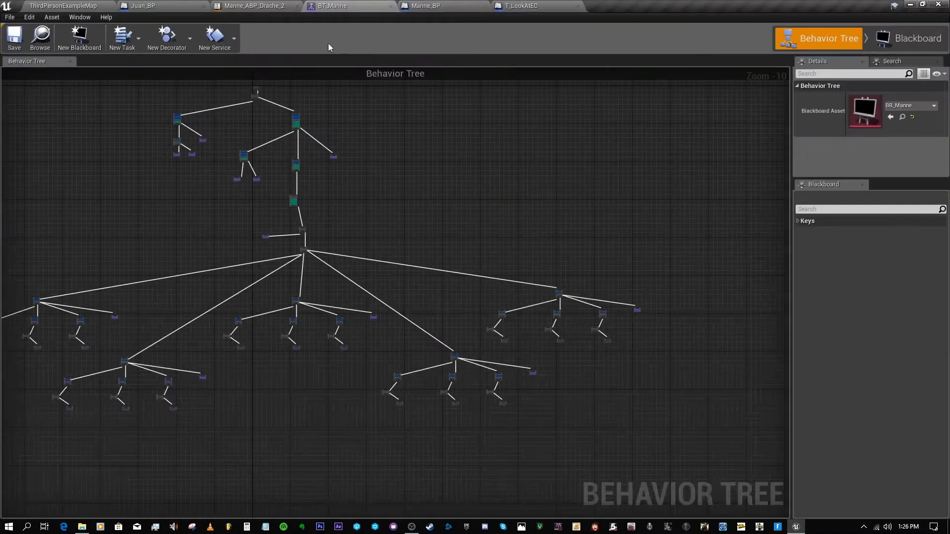
{"action": "left_click", "coordinate": [44, 5]}
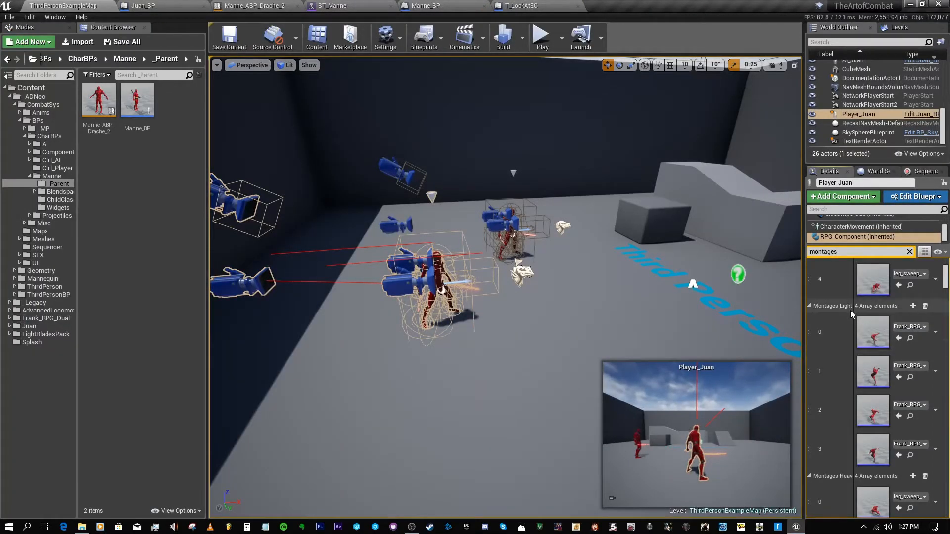
Step: Adjust the details column width, and locate the montage in element 0 of Montages Light Attacks in its content folder
{"action": "left_click_drag", "start_coordinate": [852, 314], "coordinate": [880, 315]}
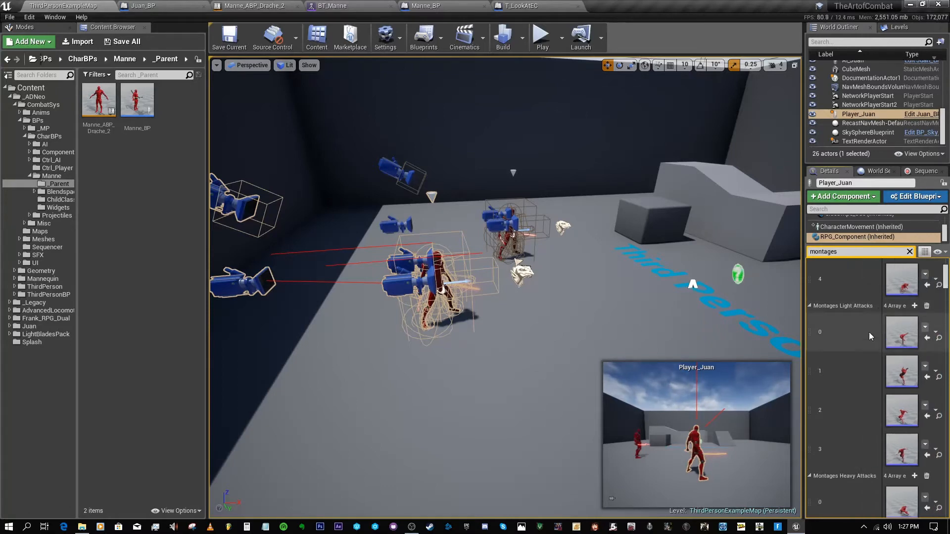
{"action": "left_click_drag", "start_coordinate": [883, 324], "coordinate": [842, 324]}
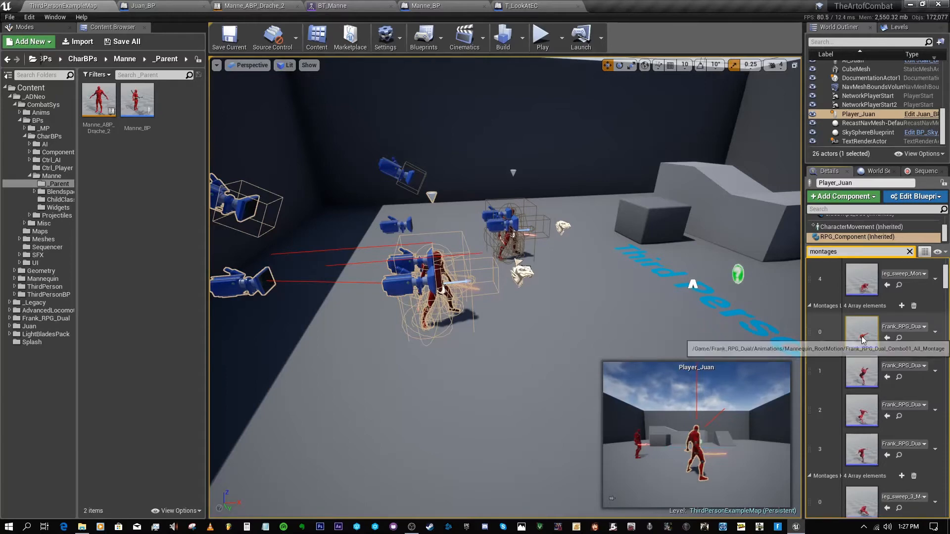
{"action": "left_click", "coordinate": [899, 338]}
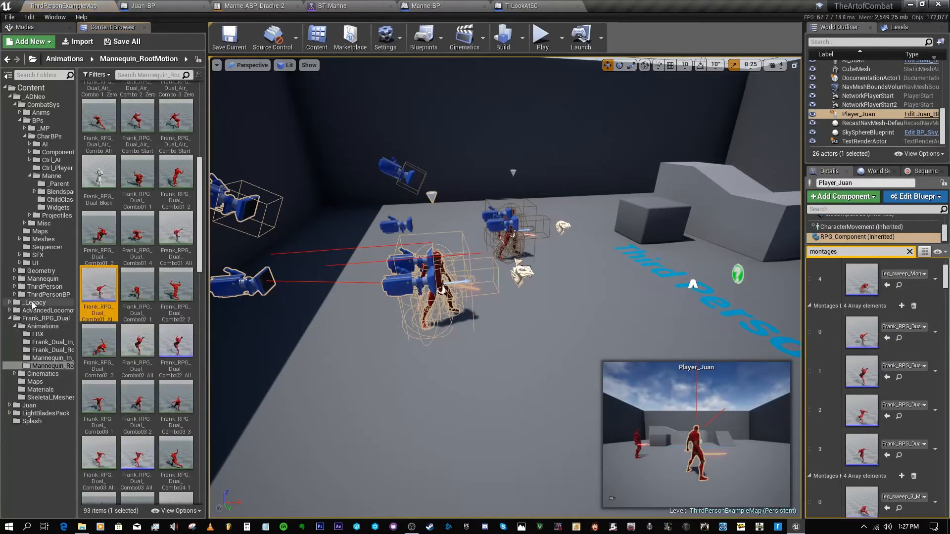
Step: Open the Mannequin_In_Place folder of Frank_RPG_Dual, and show the asset creation options for the Frank_RPG_Dual_Combo02_1_IP animation
{"action": "left_click", "coordinate": [41, 319]}
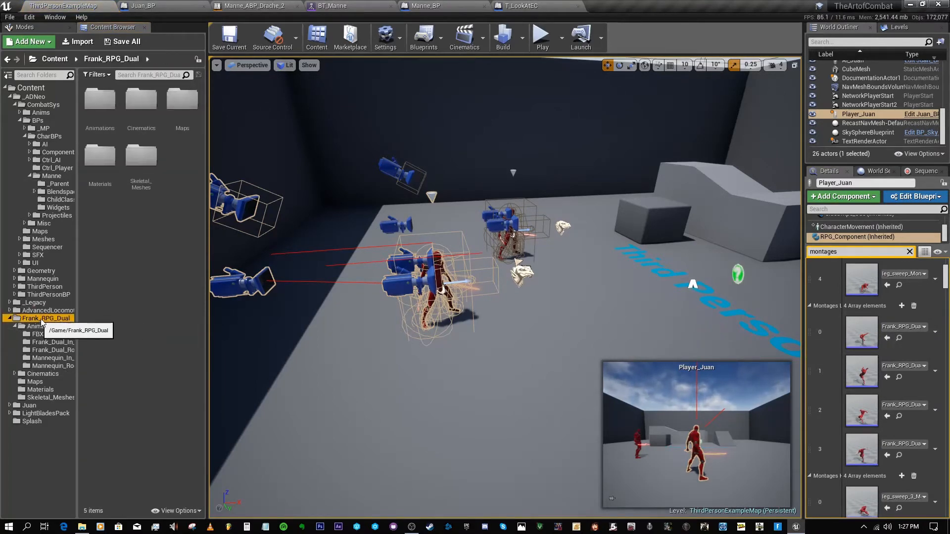
{"action": "left_click", "coordinate": [52, 358]}
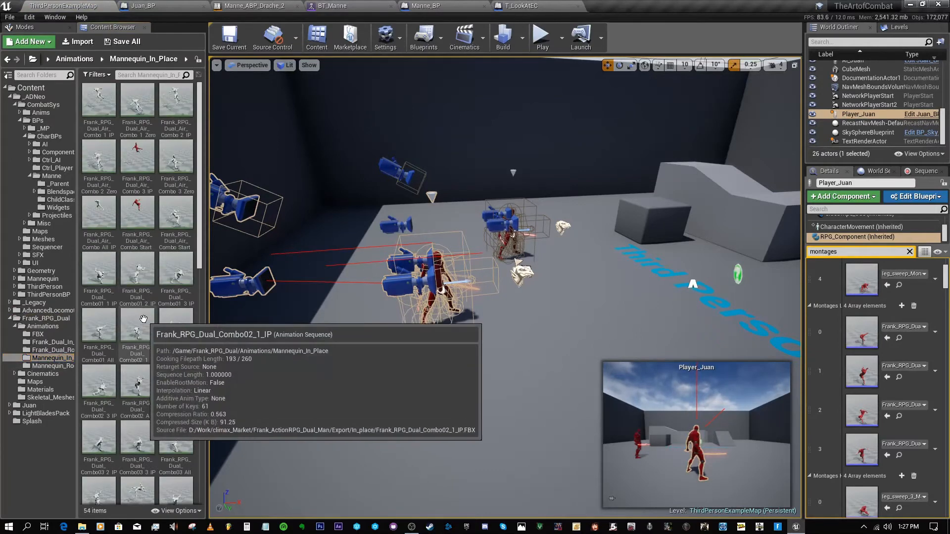
{"action": "right_click", "coordinate": [141, 316]}
{"action": "mouse_move", "coordinate": [198, 19]}
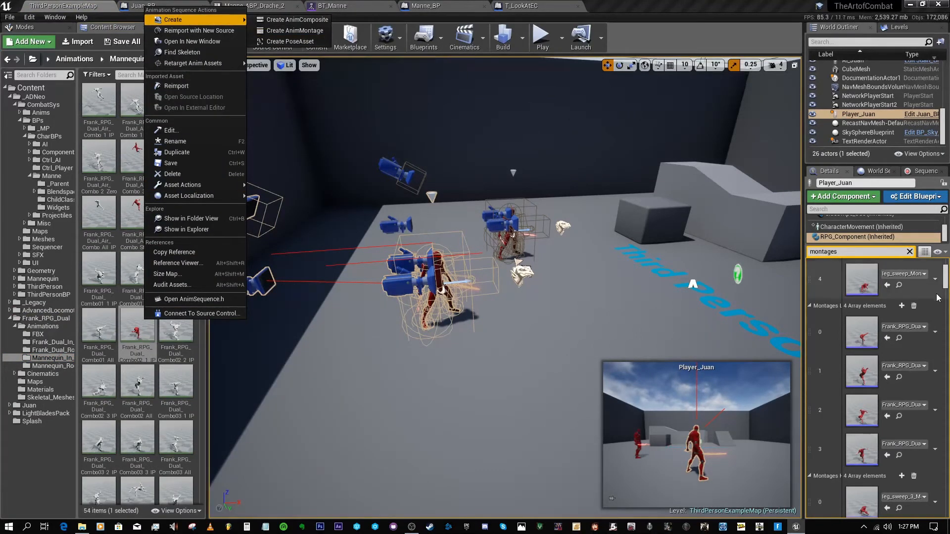
Step: Open Frank_RPG_Dual_Combo01_All_Montage from the first light attack element, and examine its slot options and notify tracks
{"action": "left_click", "coordinate": [899, 338]}
{"action": "double_click", "coordinate": [110, 283]}
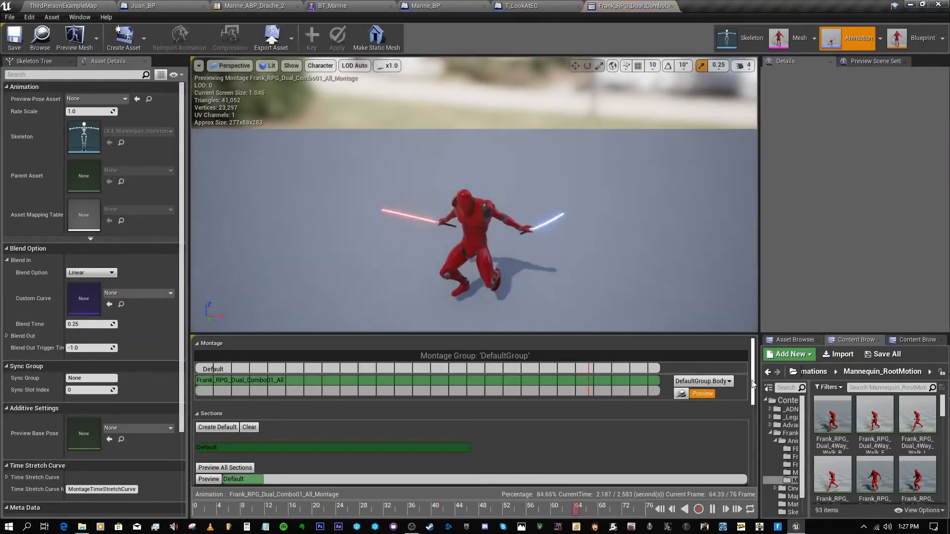
{"action": "left_click", "coordinate": [706, 381]}
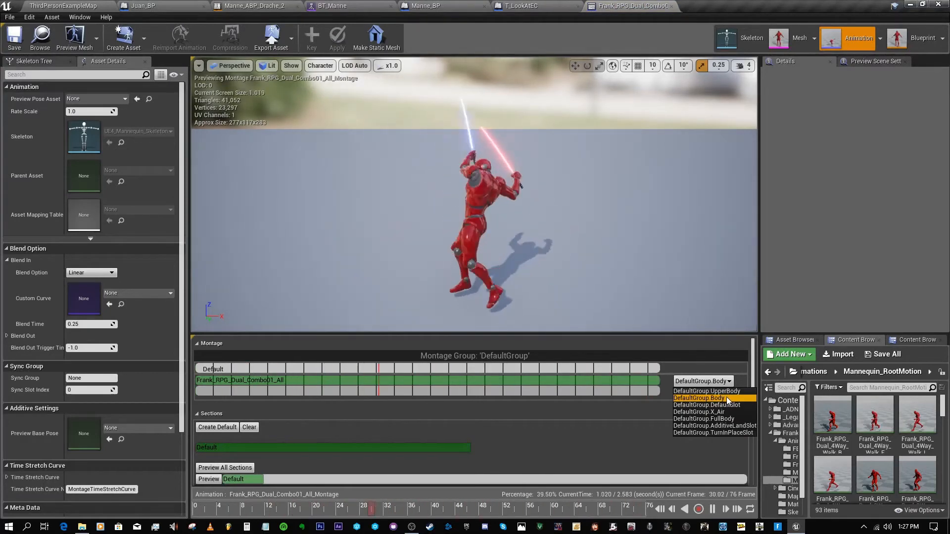
{"action": "left_click", "coordinate": [754, 374]}
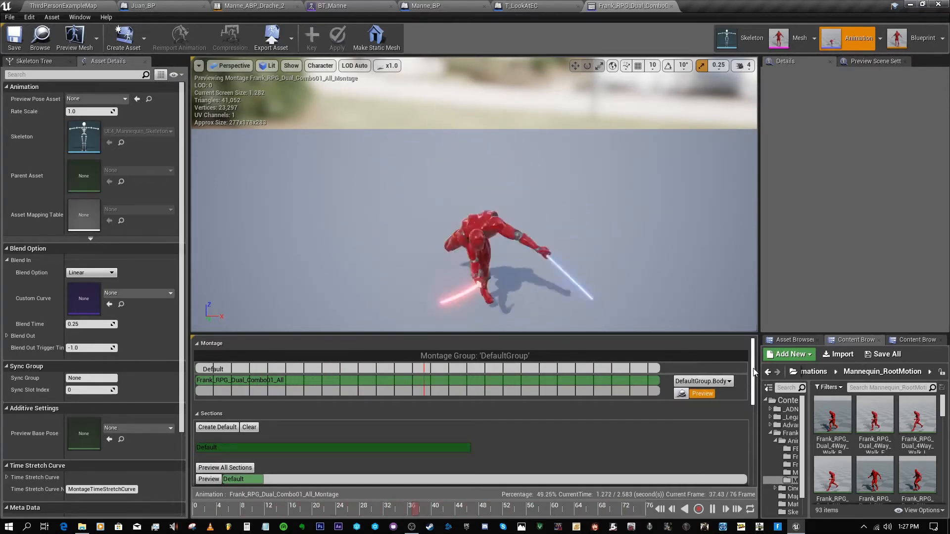
{"action": "left_click_drag", "start_coordinate": [753, 374], "coordinate": [749, 437]}
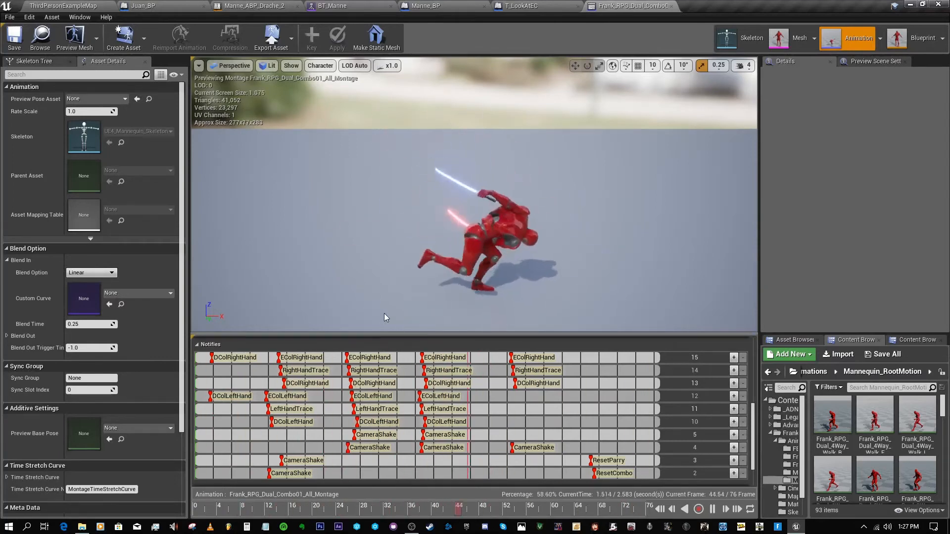
Step: Open leg_sweep_3_Montage from element 0 of Player_Juan's Montages Heavy Attacks, and select all of its notifies
{"action": "left_click", "coordinate": [64, 6]}
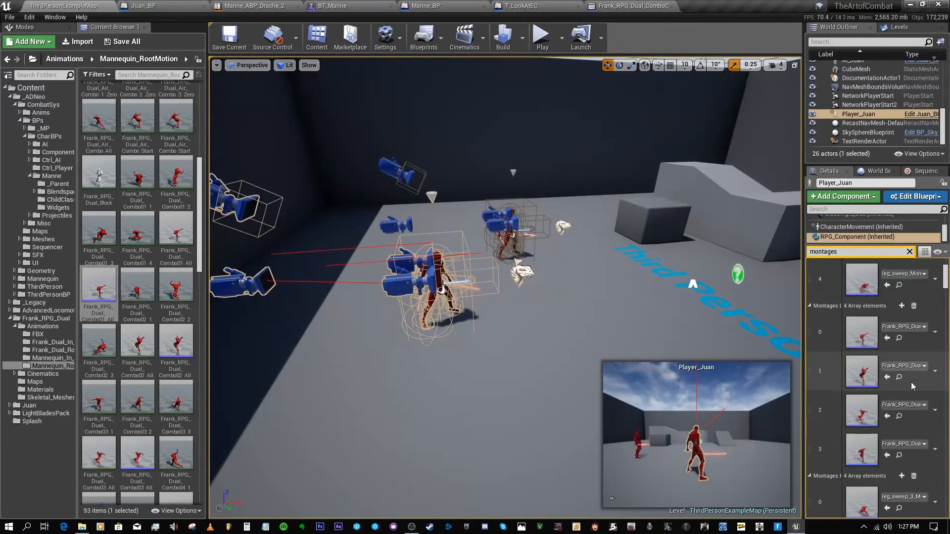
{"action": "scroll", "coordinate": [896, 451], "scroll_direction": "down", "scroll_amount": 1}
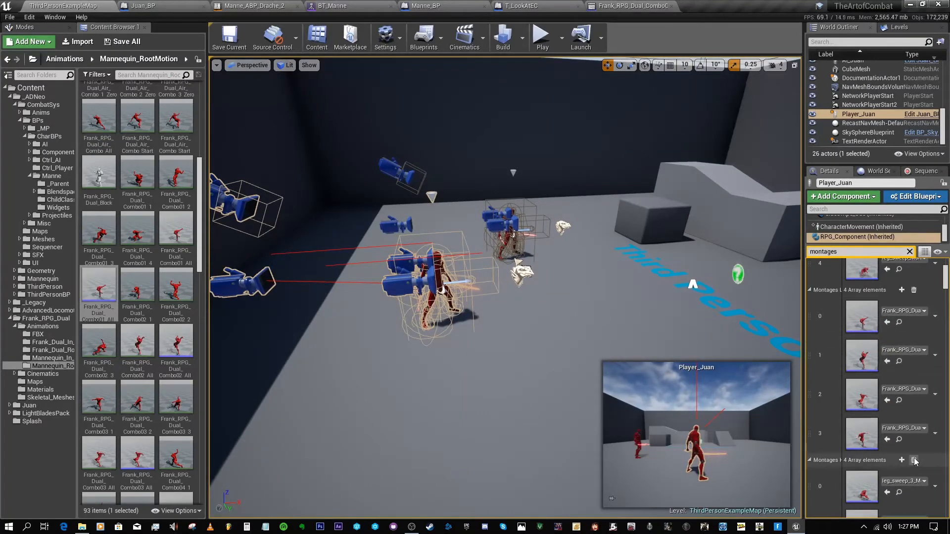
{"action": "left_click", "coordinate": [899, 493]}
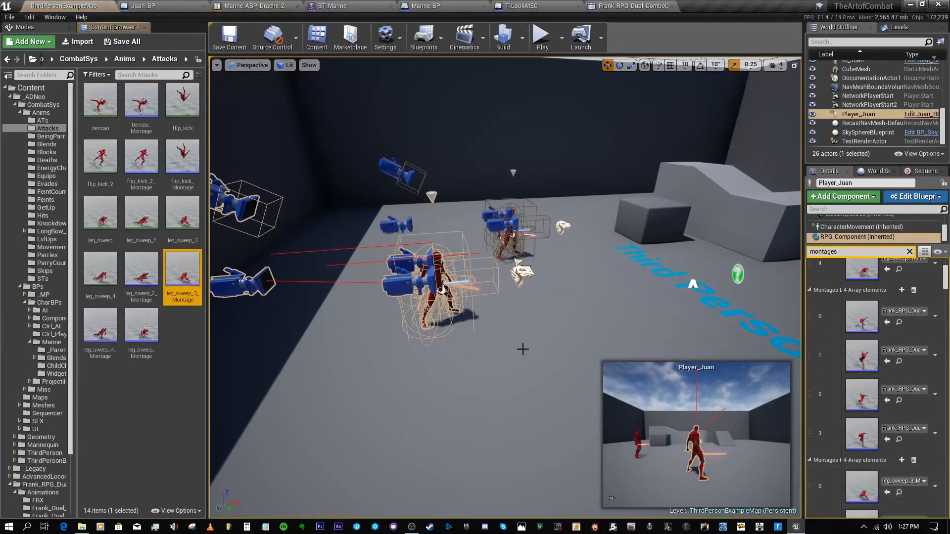
{"action": "double_click", "coordinate": [178, 273]}
{"action": "scroll", "coordinate": [239, 346], "scroll_direction": "down", "scroll_amount": 5}
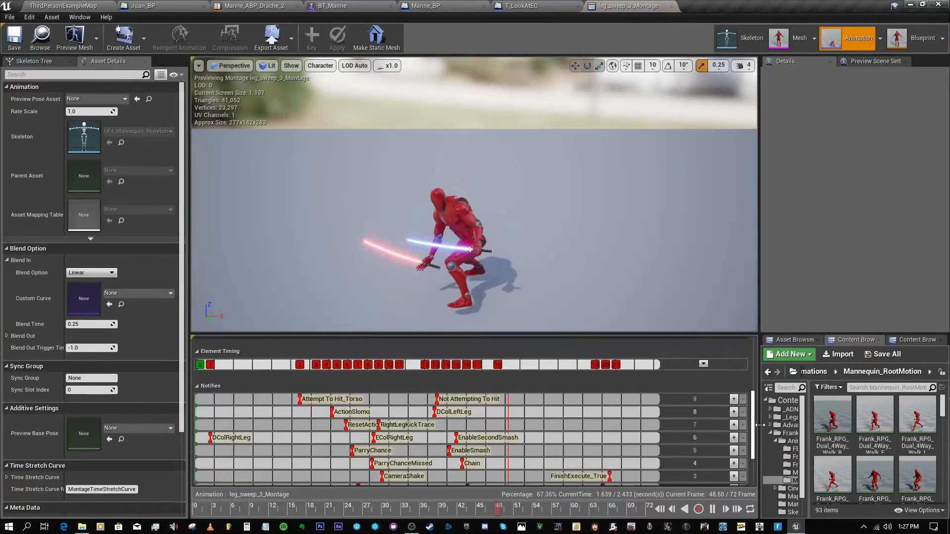
{"action": "left_click_drag", "start_coordinate": [217, 352], "coordinate": [645, 471]}
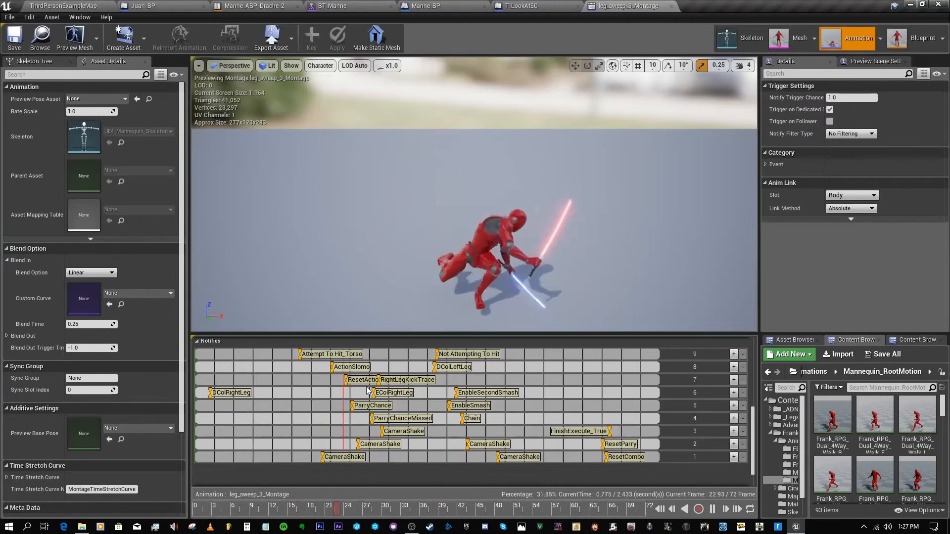
Step: Scrub through leg_sweep_3_Montage to examine when its trace, parry, smash, chain and reset notifies fire, and return to the level
{"action": "left_click_drag", "start_coordinate": [201, 507], "coordinate": [294, 514]}
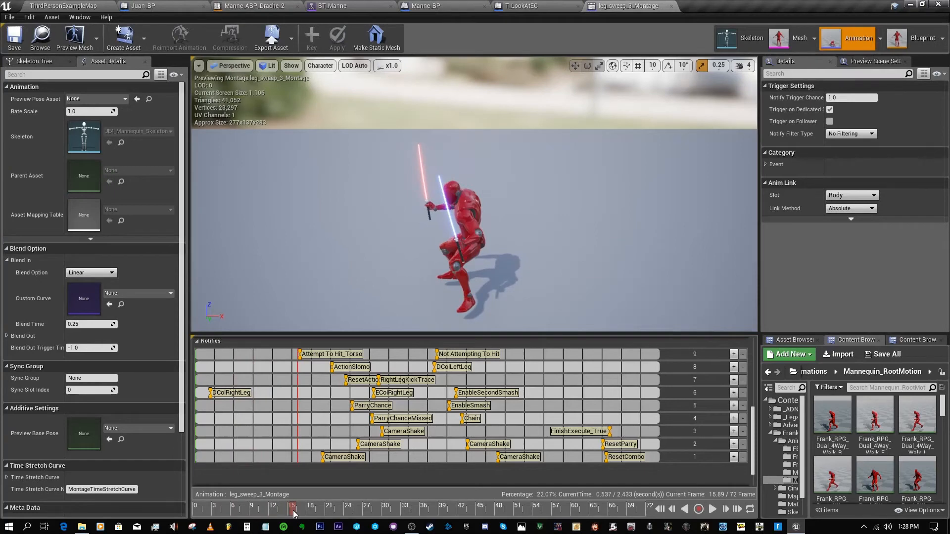
{"action": "left_click_drag", "start_coordinate": [294, 514], "coordinate": [373, 519]}
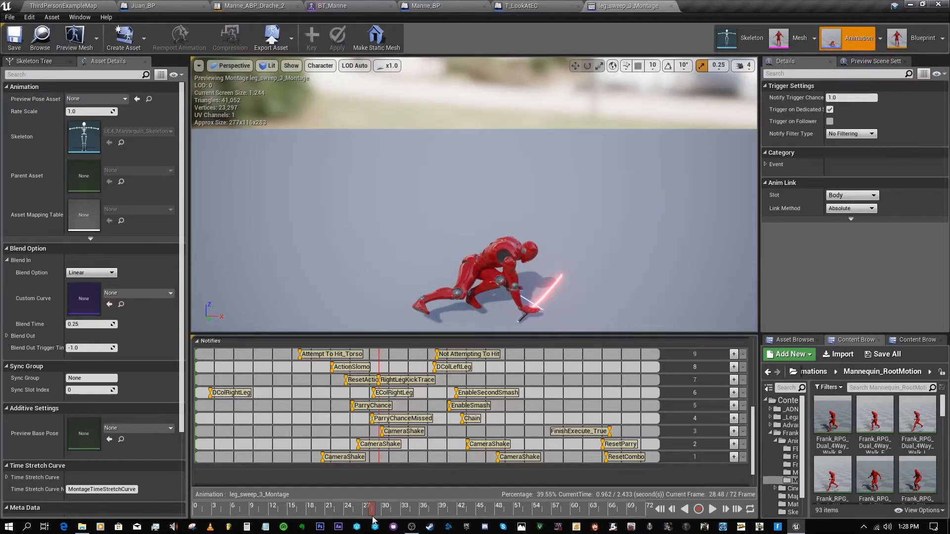
{"action": "left_click_drag", "start_coordinate": [372, 518], "coordinate": [440, 523]}
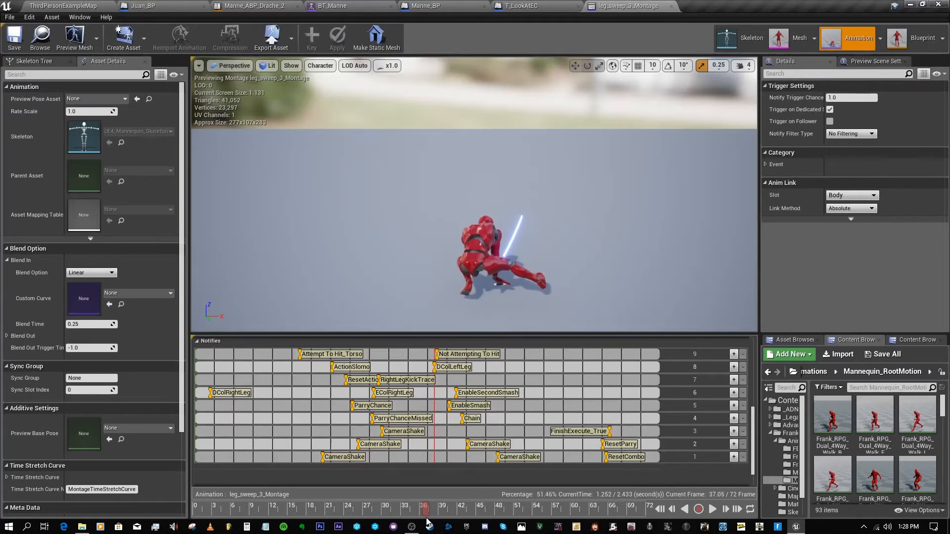
{"action": "mouse_move", "coordinate": [389, 519]}
{"action": "left_mouse_down"}
{"action": "mouse_move", "coordinate": [368, 515]}
{"action": "mouse_move", "coordinate": [382, 520]}
{"action": "left_mouse_up"}
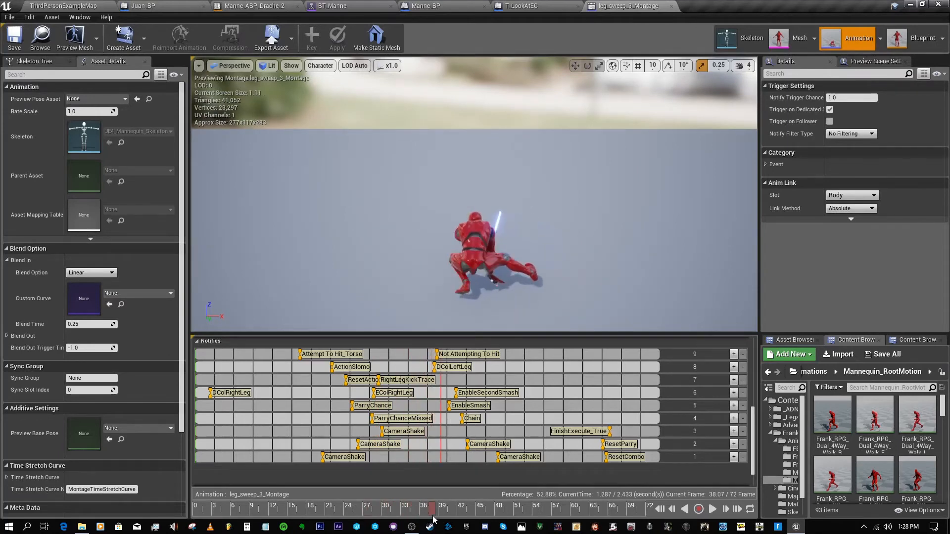
{"action": "left_click_drag", "start_coordinate": [433, 518], "coordinate": [356, 514]}
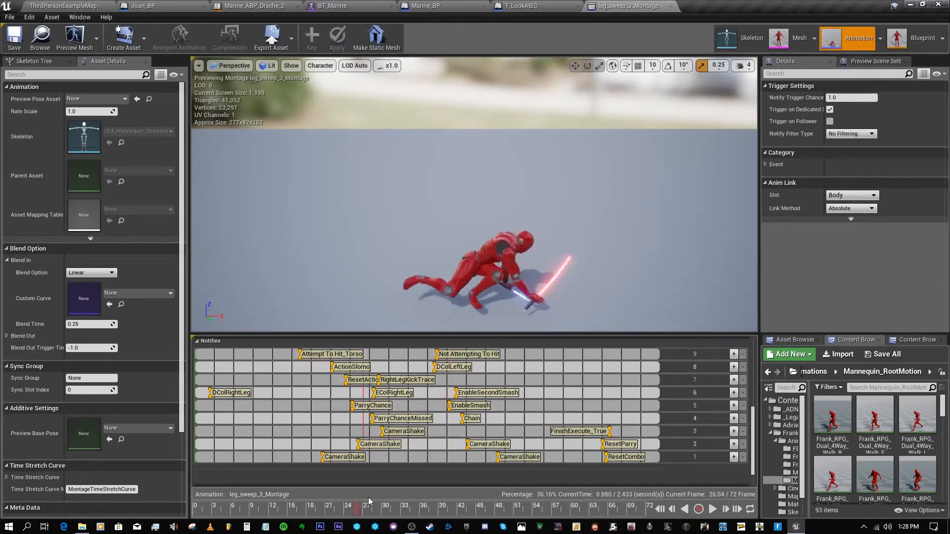
{"action": "mouse_move", "coordinate": [444, 506]}
{"action": "left_mouse_down"}
{"action": "mouse_move", "coordinate": [289, 488]}
{"action": "mouse_move", "coordinate": [304, 478]}
{"action": "mouse_move", "coordinate": [293, 489]}
{"action": "mouse_move", "coordinate": [327, 500]}
{"action": "mouse_move", "coordinate": [291, 499]}
{"action": "mouse_move", "coordinate": [429, 502]}
{"action": "mouse_move", "coordinate": [432, 485]}
{"action": "mouse_move", "coordinate": [444, 510]}
{"action": "left_mouse_up"}
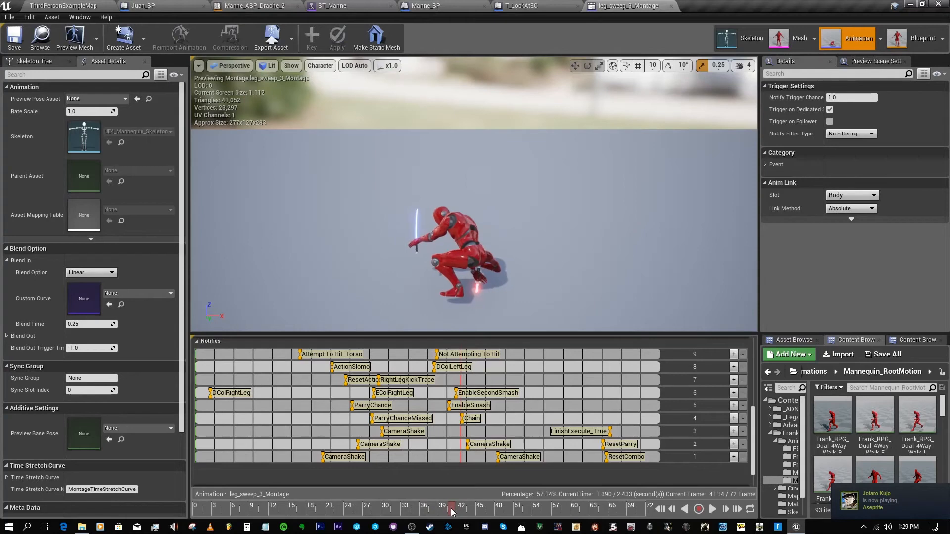
{"action": "left_click_drag", "start_coordinate": [451, 510], "coordinate": [439, 510]}
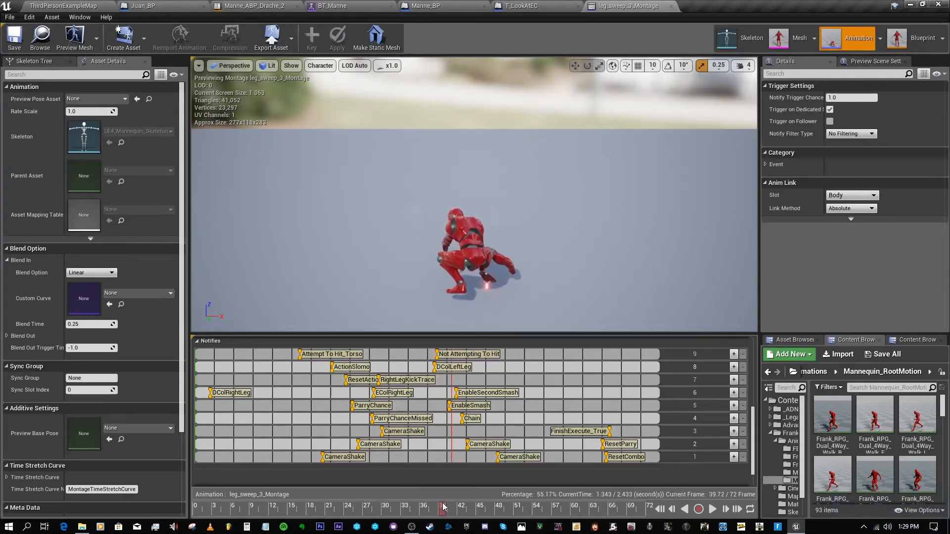
{"action": "left_click_drag", "start_coordinate": [444, 507], "coordinate": [465, 488]}
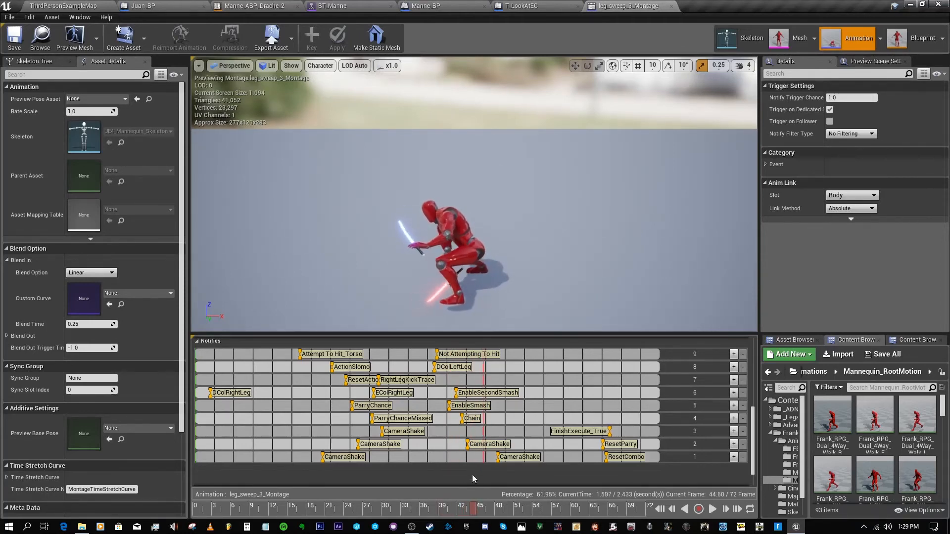
{"action": "left_click_drag", "start_coordinate": [452, 488], "coordinate": [591, 495]}
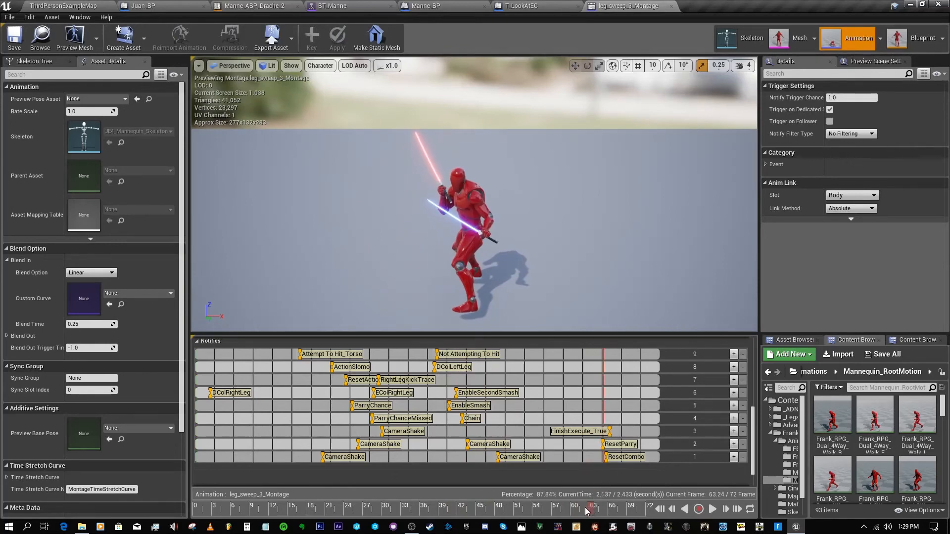
{"action": "mouse_move", "coordinate": [589, 510]}
{"action": "left_mouse_down"}
{"action": "mouse_move", "coordinate": [548, 510]}
{"action": "mouse_move", "coordinate": [593, 512]}
{"action": "left_mouse_up"}
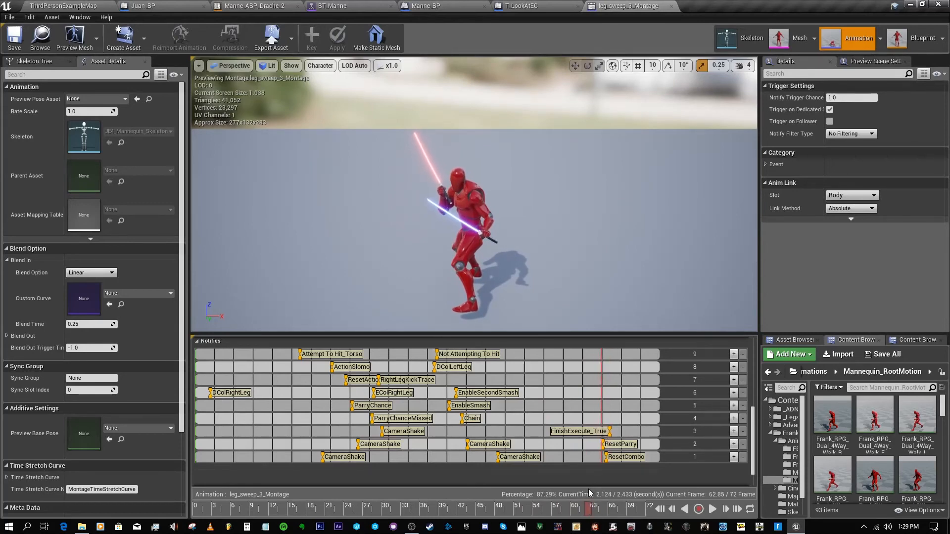
{"action": "left_click_drag", "start_coordinate": [592, 489], "coordinate": [608, 490]}
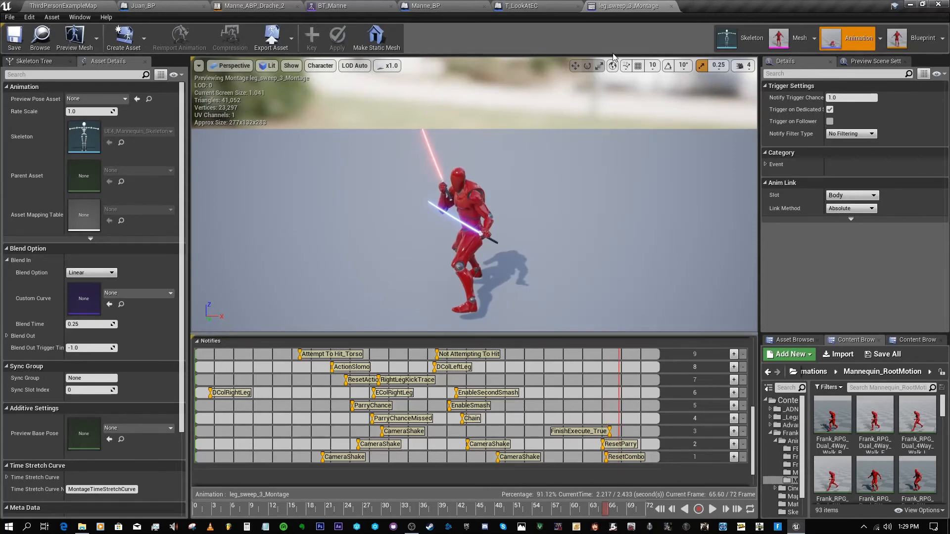
{"action": "left_click", "coordinate": [43, 5]}
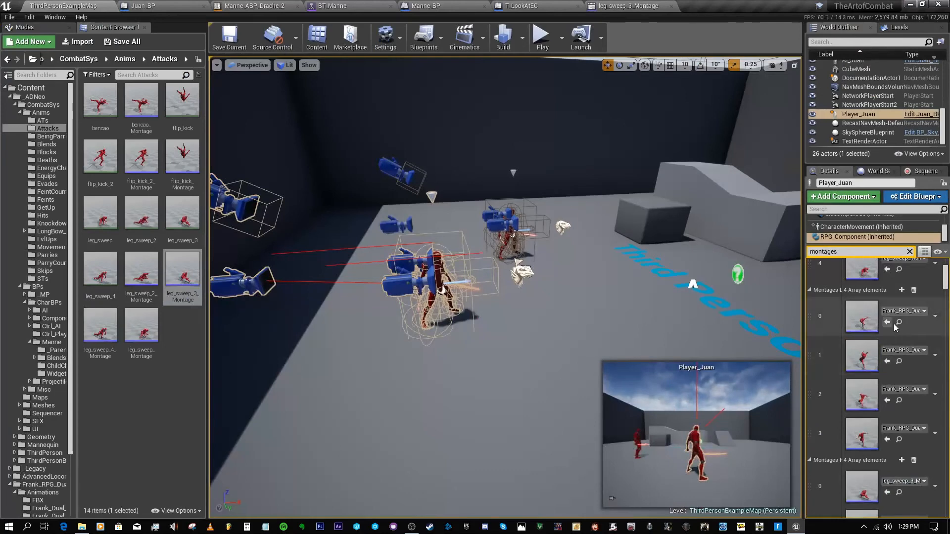
Step: Open Frank_RPG_Dual_Combo01_All_Montage from Player_Juan's light attack montages, and examine its notify tracks from the beginning of the animation
{"action": "left_click", "coordinate": [900, 361]}
{"action": "double_click", "coordinate": [99, 284]}
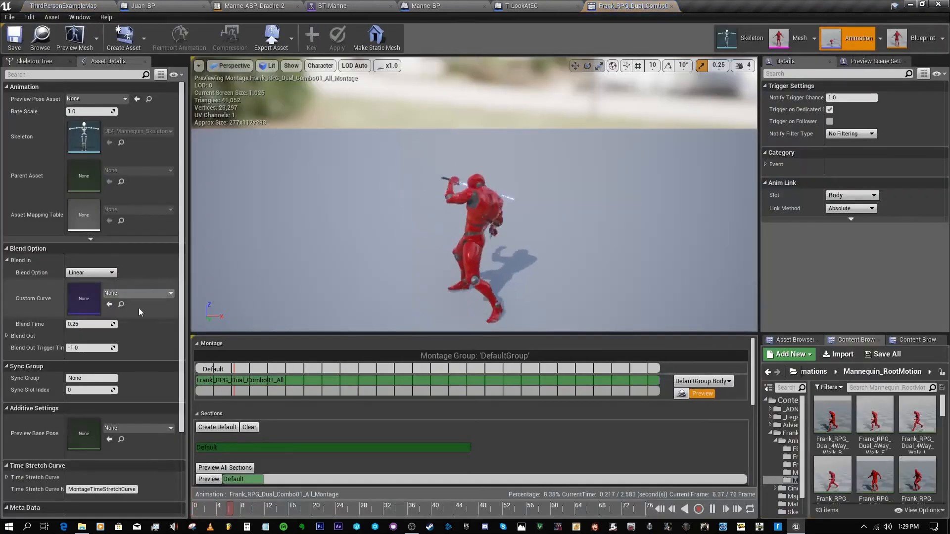
{"action": "scroll", "coordinate": [753, 409], "scroll_direction": "down", "scroll_amount": 3}
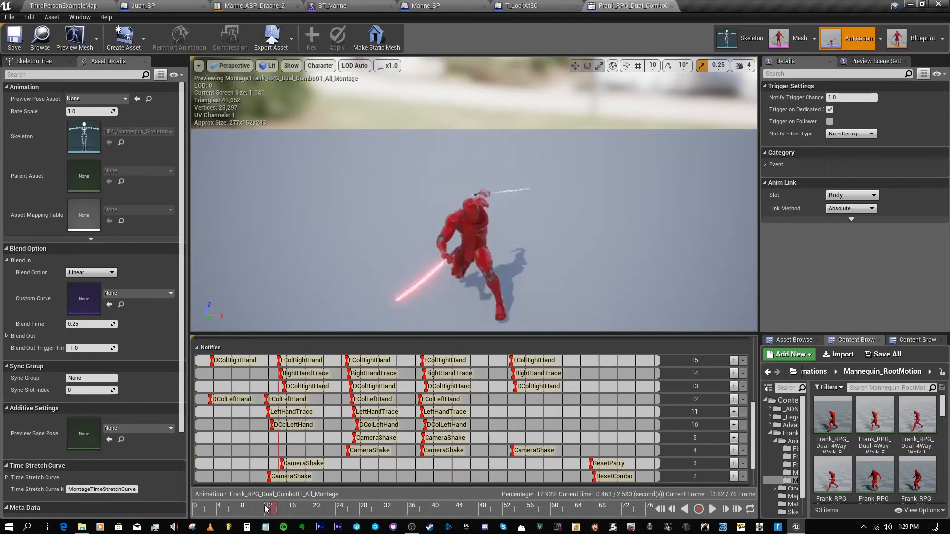
{"action": "left_click", "coordinate": [208, 508]}
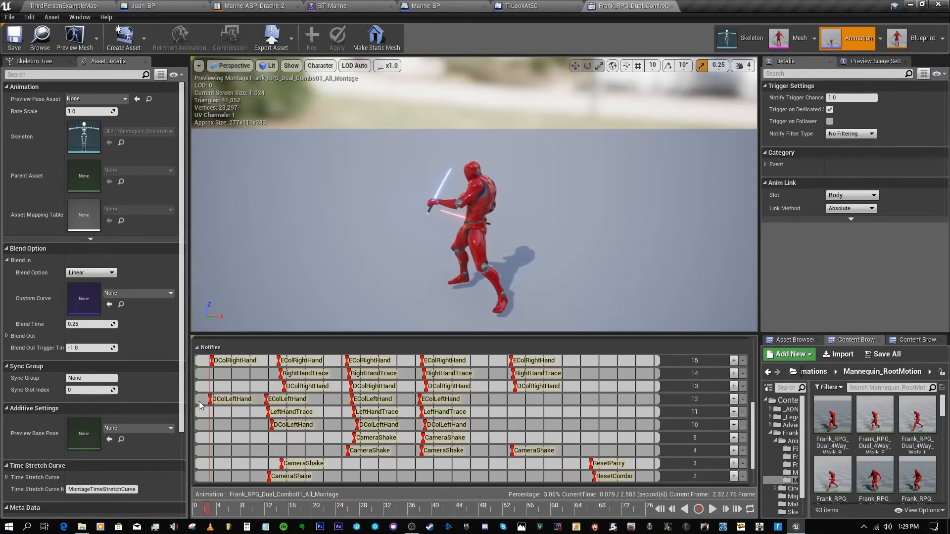
Step: Look through the notifies that can be added to the montage's track 12, down to DColLeftHand, without adding one
{"action": "right_click", "coordinate": [223, 399]}
{"action": "mouse_move", "coordinate": [253, 400]}
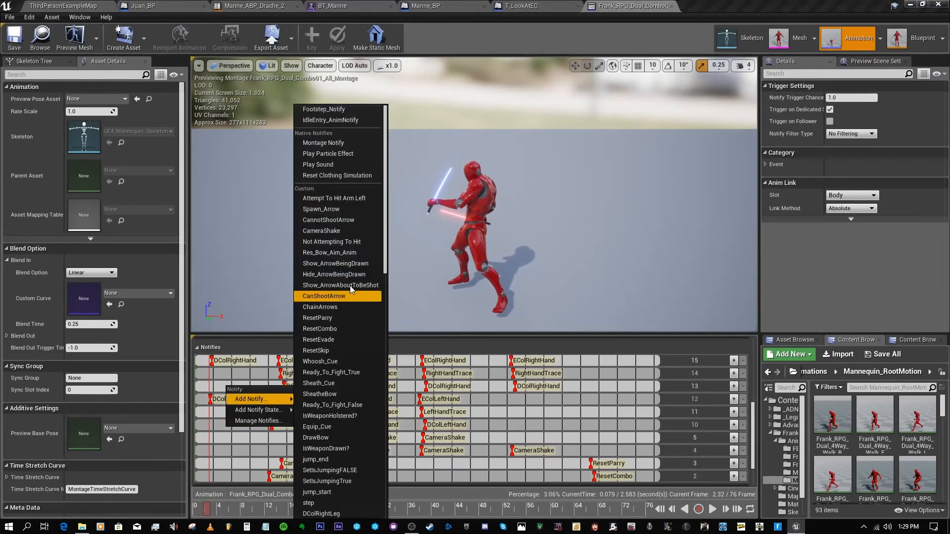
{"action": "left_click_drag", "start_coordinate": [386, 269], "coordinate": [383, 504]}
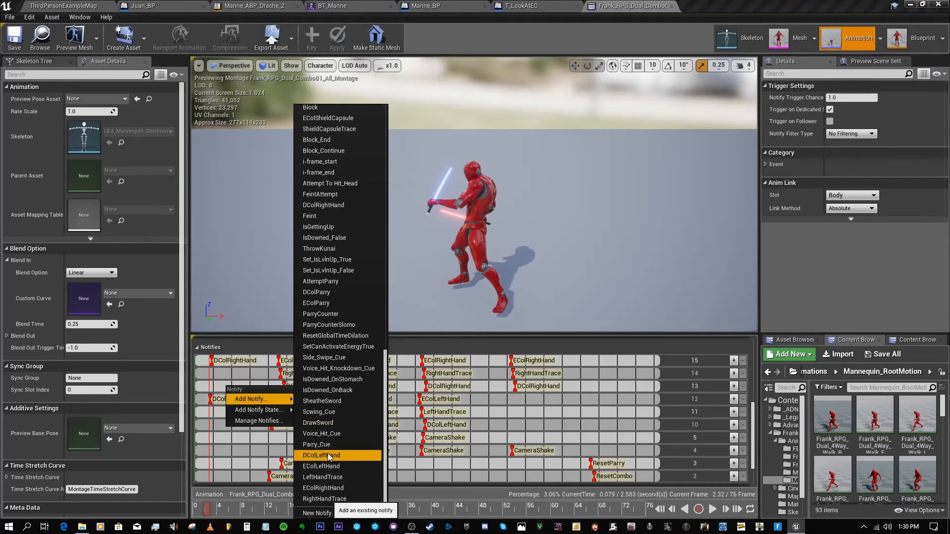
{"action": "left_click", "coordinate": [242, 439]}
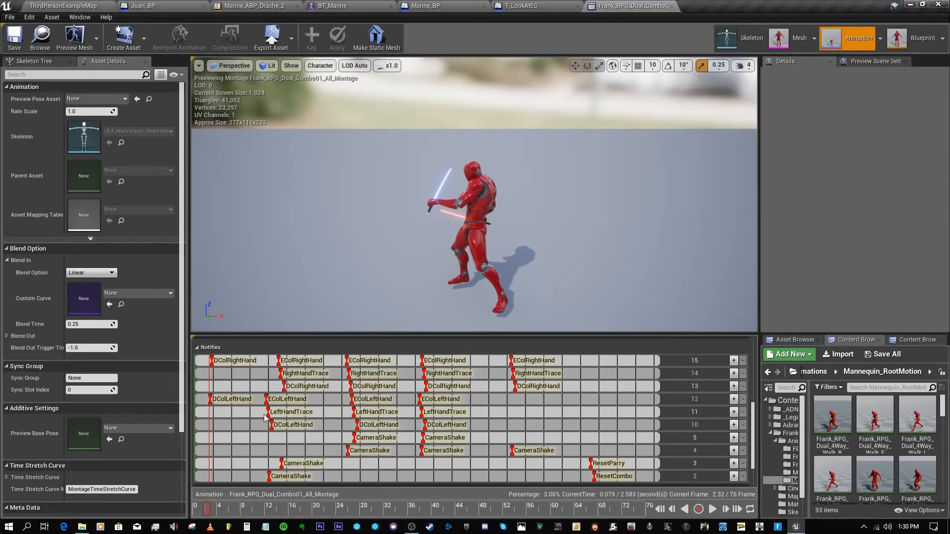
Step: Scrub the montage to about frame 42 to examine its hand traces and camera shakes, and close it to return to the level
{"action": "left_click_drag", "start_coordinate": [207, 509], "coordinate": [448, 510]}
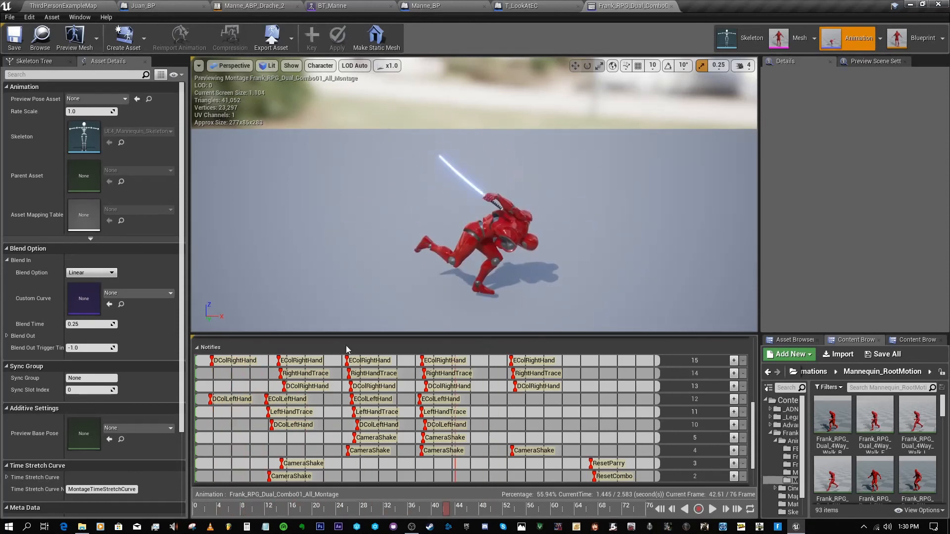
{"action": "left_click", "coordinate": [674, 5]}
{"action": "left_click", "coordinate": [66, 5]}
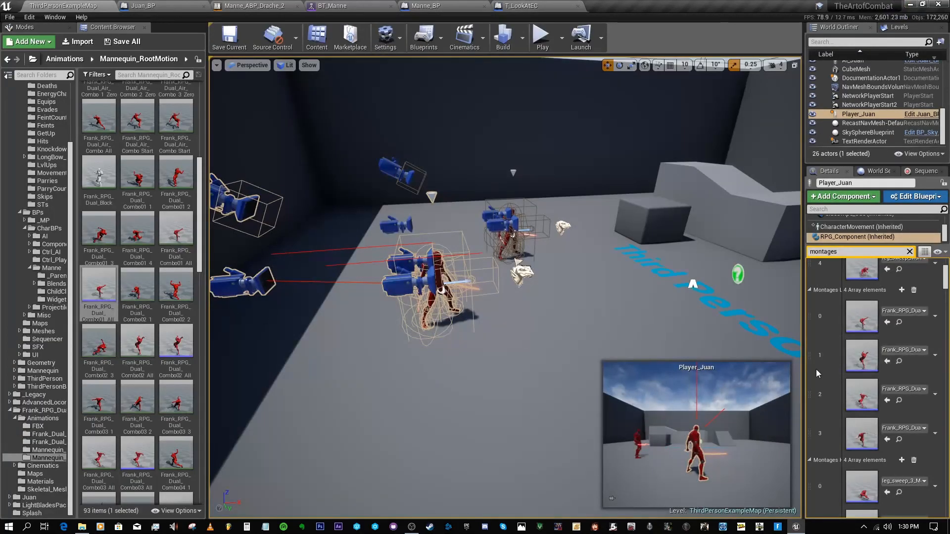
{"action": "left_click", "coordinate": [105, 294]}
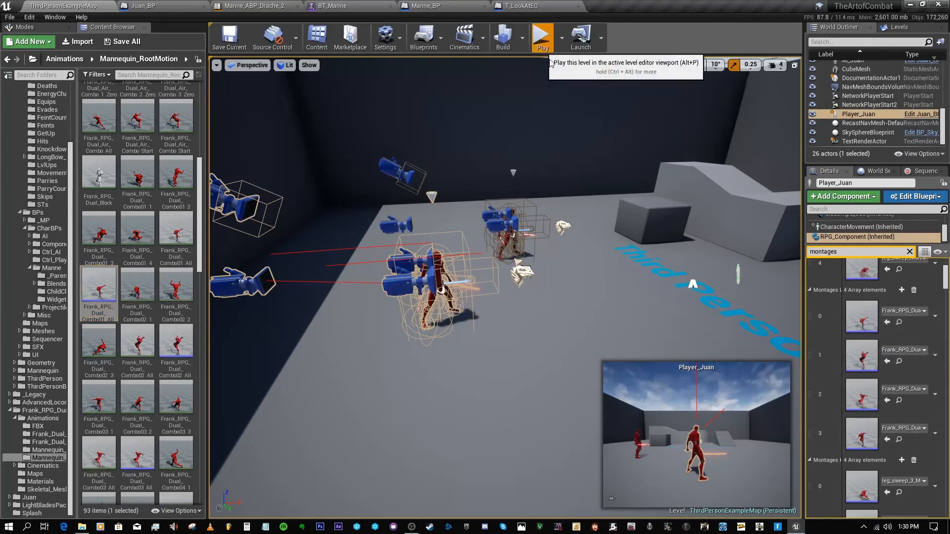
Step: Play the level to test the character's dual-blade attack combos in different directions, and stop the play session
{"action": "left_click", "coordinate": [542, 39]}
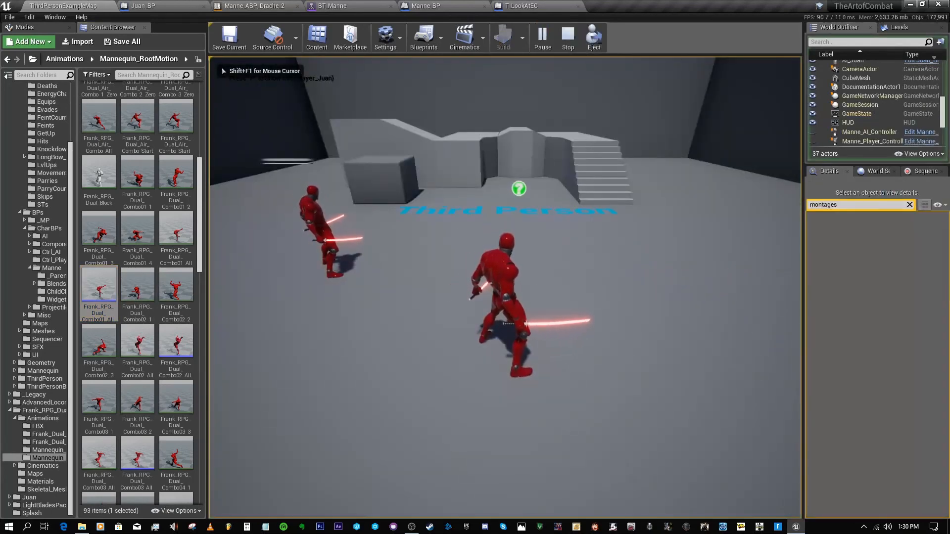
{"action": "left_click", "coordinate": [505, 287]}
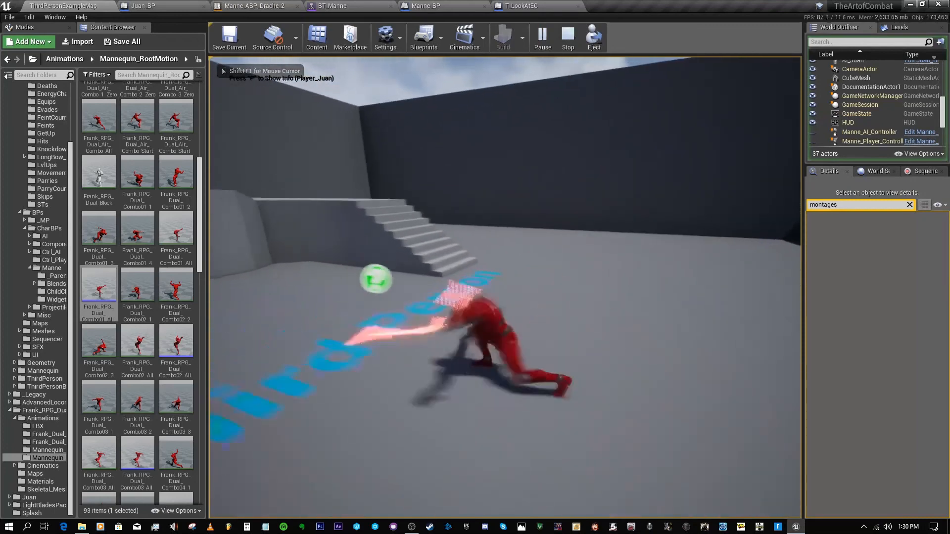
{"action": "left_click", "coordinate": [506, 287]}
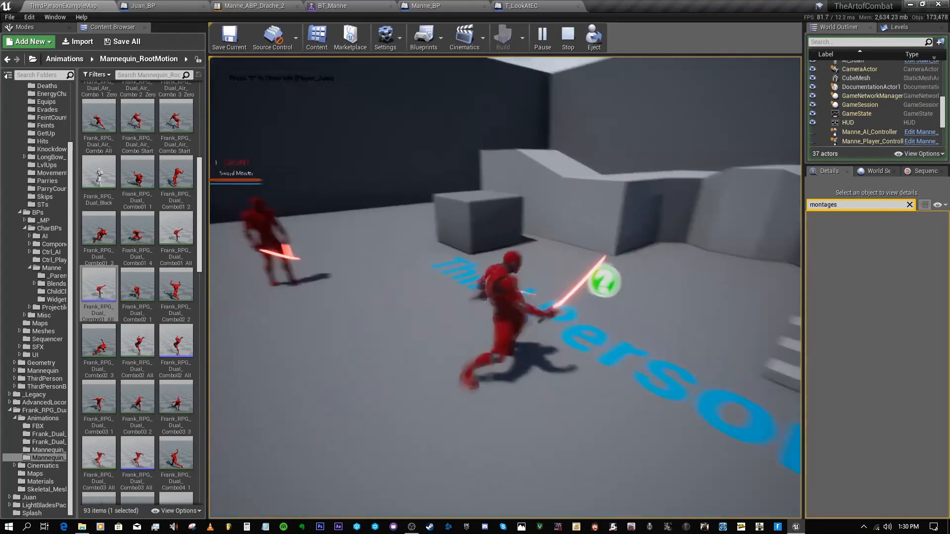
{"action": "key", "text": "s"}
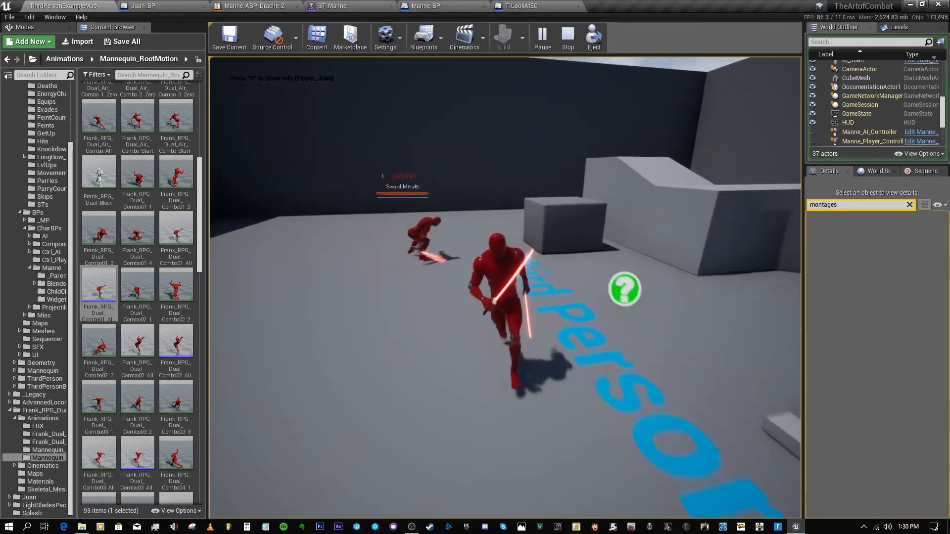
{"action": "left_click", "coordinate": [505, 287]}
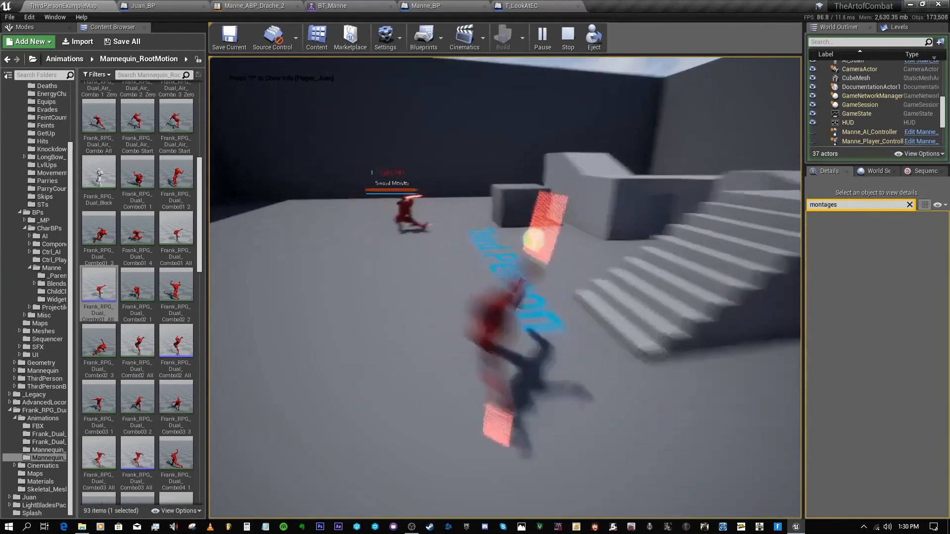
{"action": "left_click", "coordinate": [505, 287]}
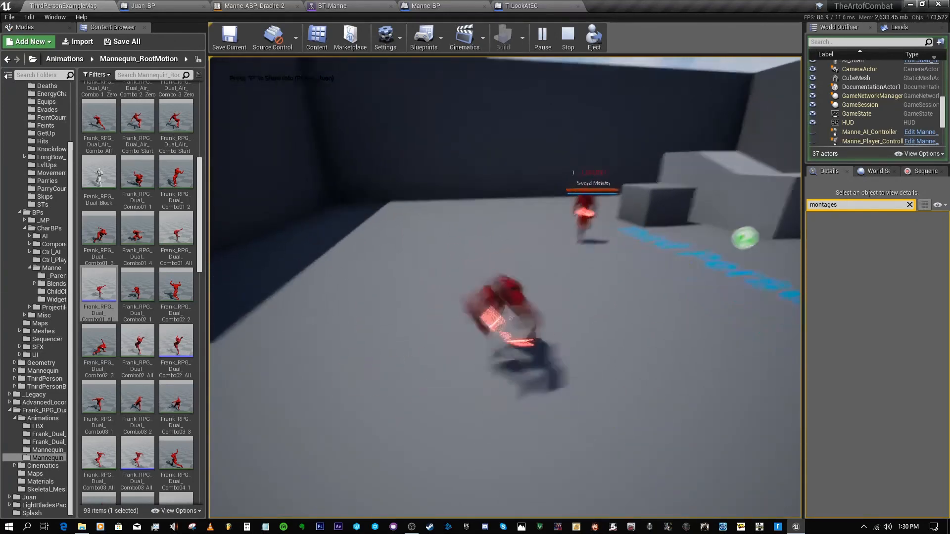
{"action": "key", "text": "Escape"}
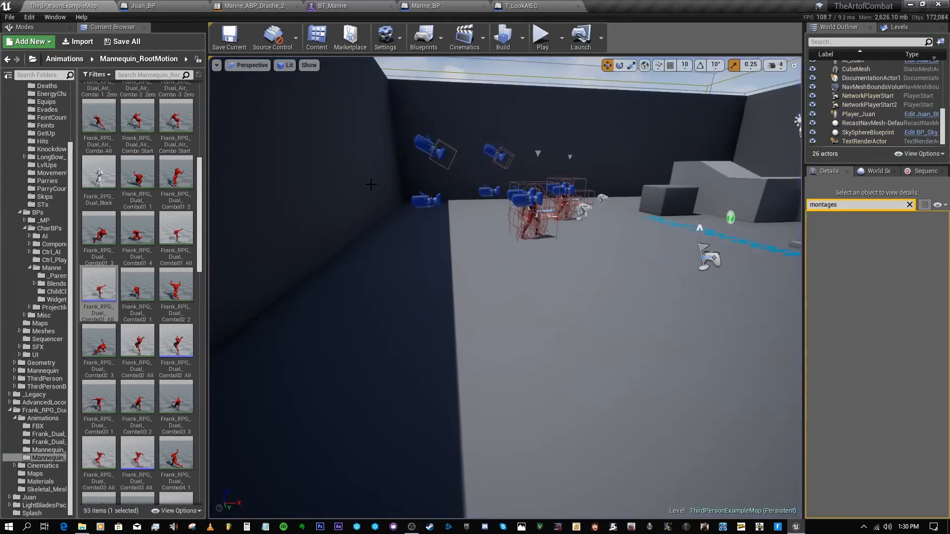
{"action": "right_click_drag", "start_coordinate": [375, 186], "coordinate": [426, 171]}
{"action": "key", "text": "w"}
{"action": "key", "text": "s"}
{"action": "key", "text": "w"}
{"action": "key", "text": "s"}
{"action": "key", "text": "w"}
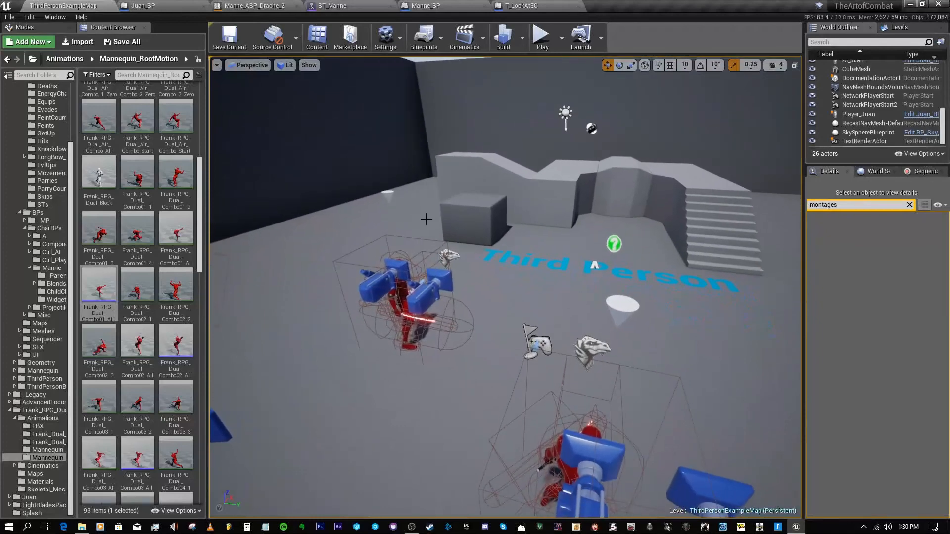
Step: Collapse the Frank_RPG_Dual, BPs, Anims and CombatSys folders in the content folder tree
{"action": "left_click", "coordinate": [12, 410]}
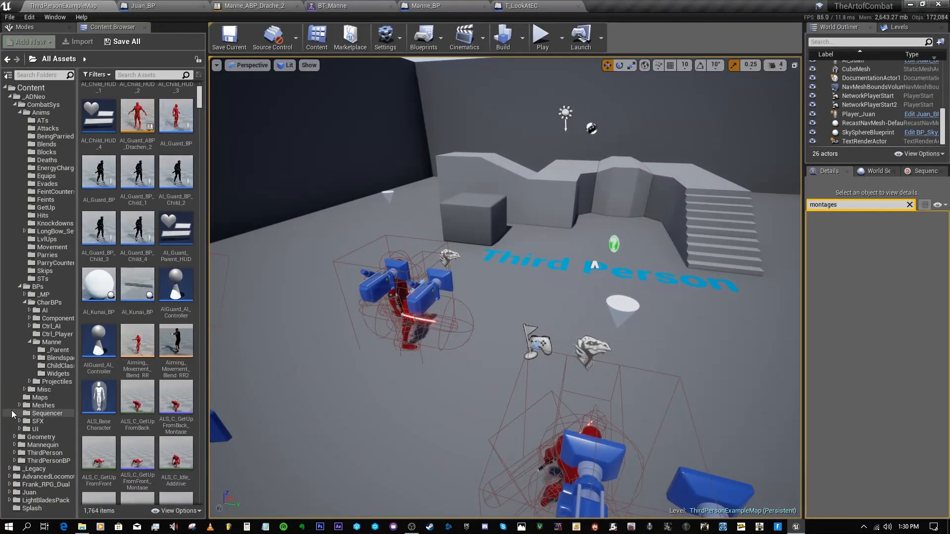
{"action": "double_click", "coordinate": [18, 286]}
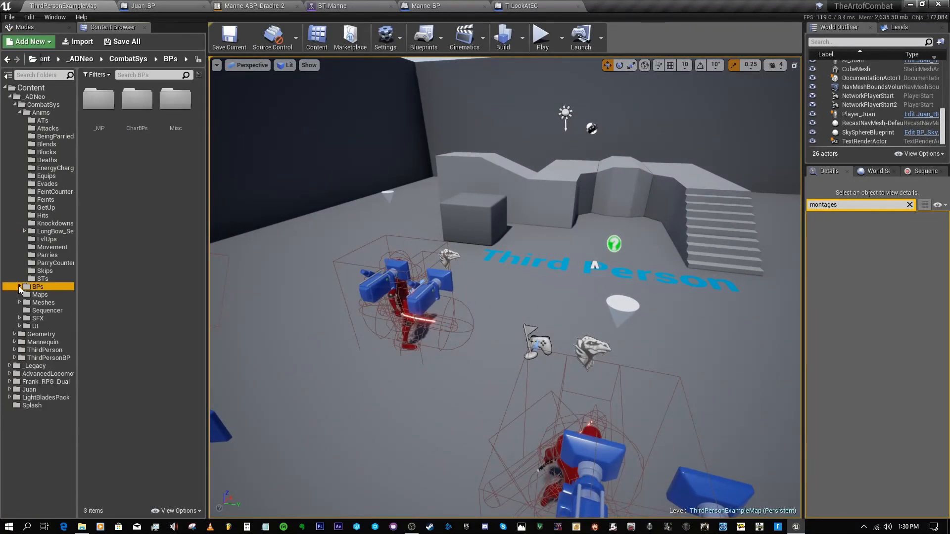
{"action": "left_click", "coordinate": [20, 111]}
{"action": "left_click", "coordinate": [15, 104]}
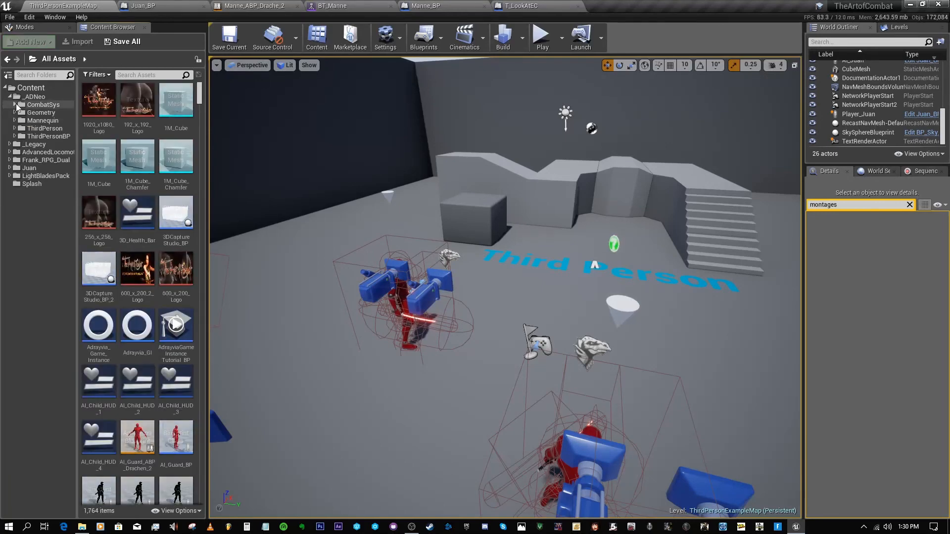